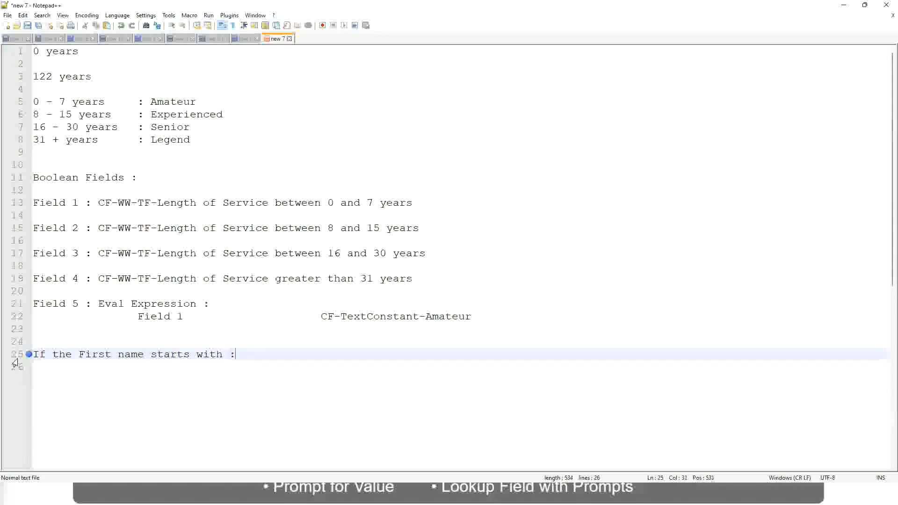
# Complete the "If the First name starts with :" line with the range "A - G :" and the label A Listers.
pyautogui.write('A ')
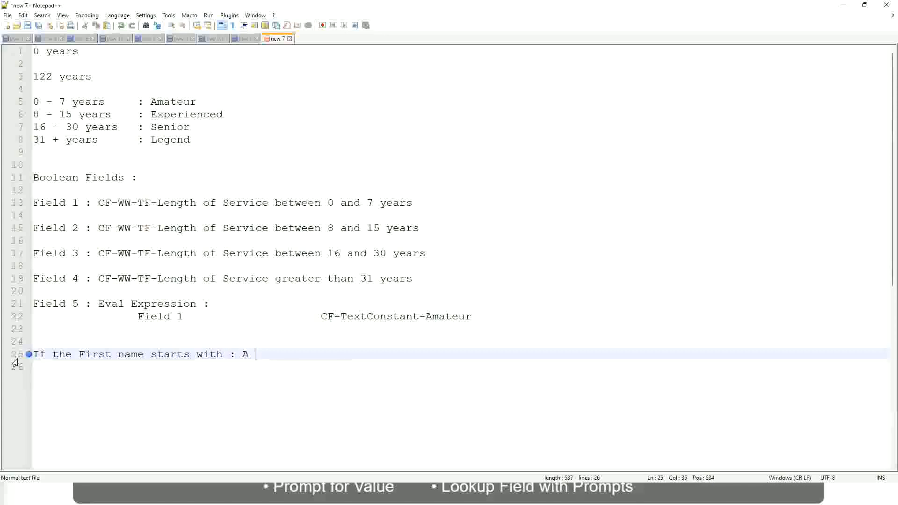
pyautogui.write('- G :')
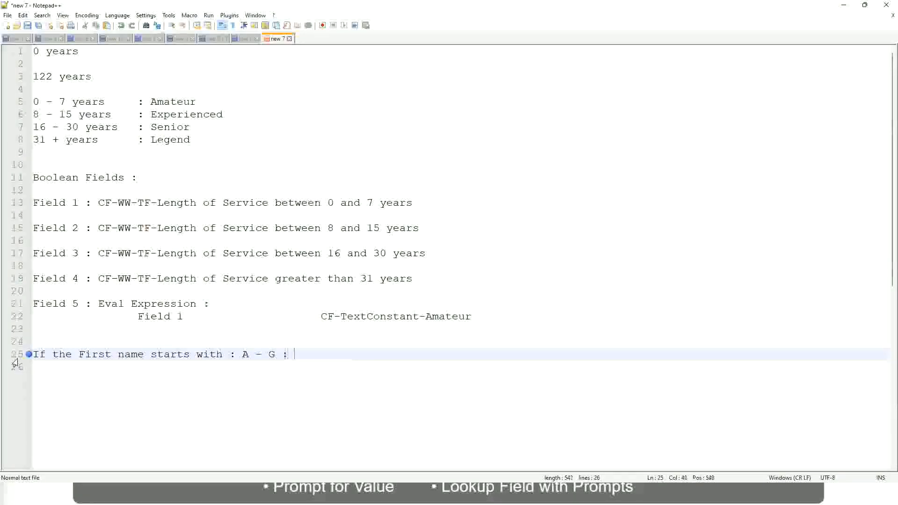
pyautogui.write('A II')
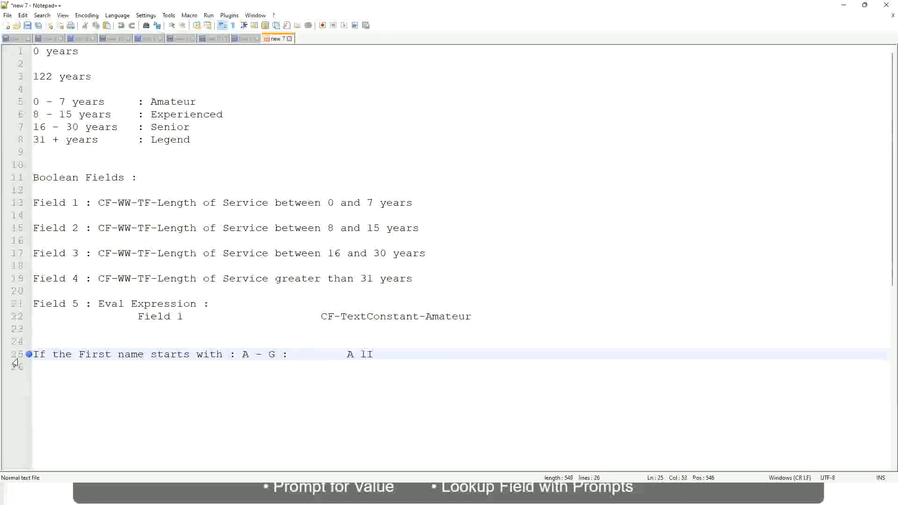
pyautogui.press('BackSpace')
pyautogui.press('BackSpace')
pyautogui.write('Listers')
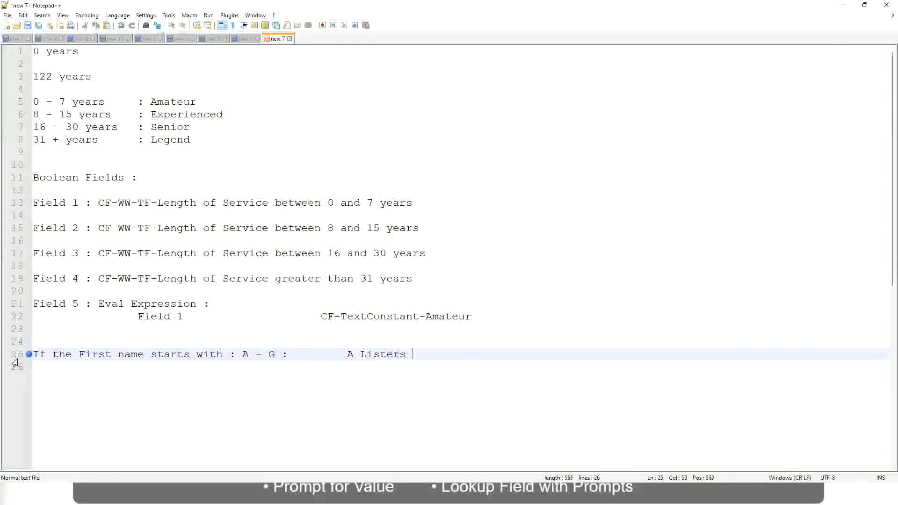
# Enclose the A Listers label on the first-name line in double quotation marks.
pyautogui.press('BackSpace')
pyautogui.press('Left')
pyautogui.press('Left')
pyautogui.press('Left')
pyautogui.press('Left')
pyautogui.press('Left')
pyautogui.press('Left')
pyautogui.press('Left')
pyautogui.press('Left')
pyautogui.write('""')
pyautogui.press('Right')
pyautogui.press('Left')
pyautogui.press('Left')
pyautogui.press('Left')
pyautogui.press('Left')
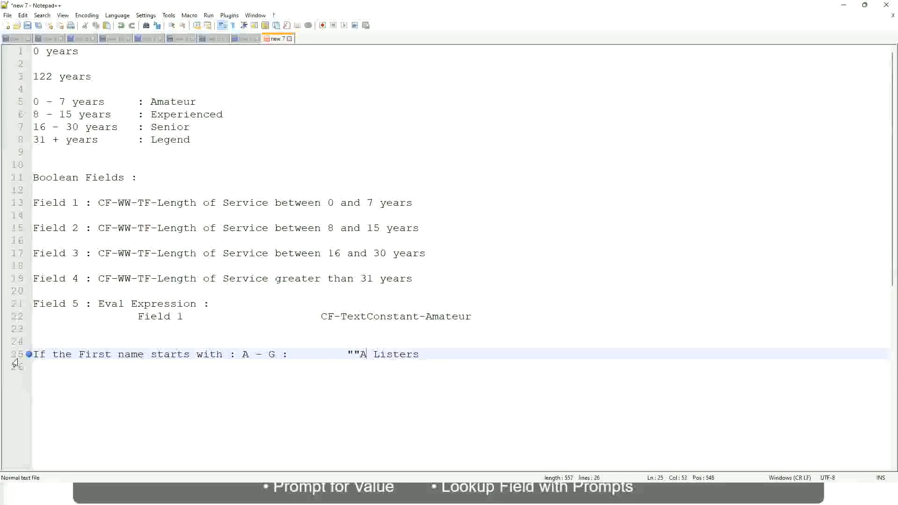
pyautogui.press('BackSpace')
pyautogui.press('Right')
pyautogui.press('Right')
pyautogui.press('Right')
pyautogui.press('Right')
pyautogui.press('Right')
pyautogui.press('Right')
pyautogui.press('Right')
pyautogui.press('Right')
pyautogui.press('Right')
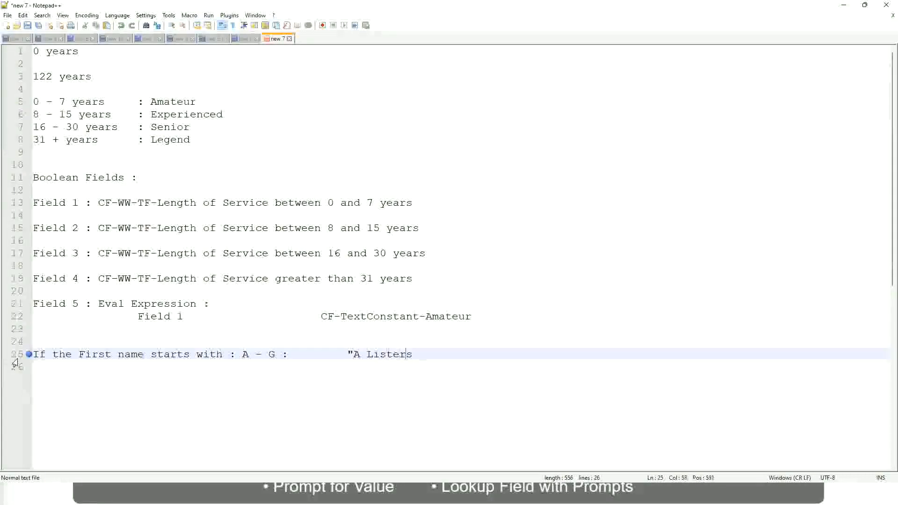
pyautogui.press('Return')
pyautogui.write('"')
pyautogui.press('BackSpace')
pyautogui.press('BackSpace')
pyautogui.write('"')
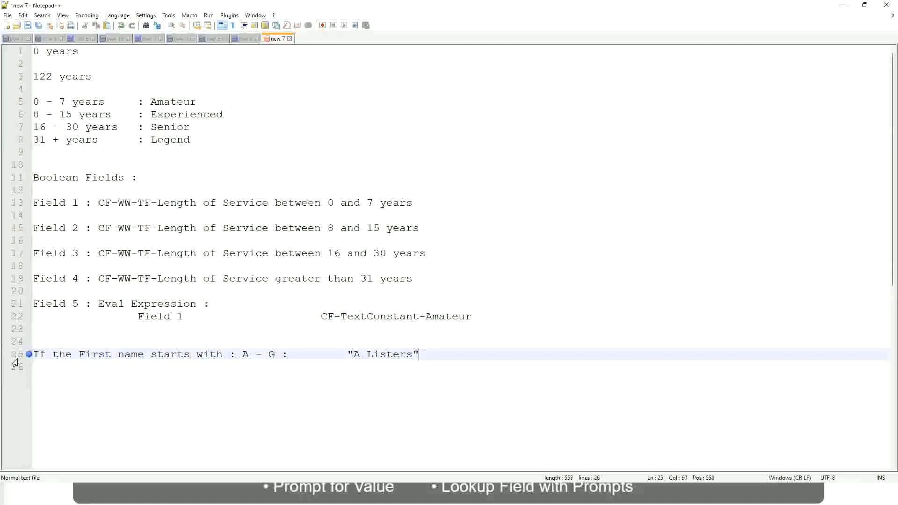
# Add a line below for the range "H - P" with an aligned colon and the label "His Majesty" in quotes.
pyautogui.press('Return')
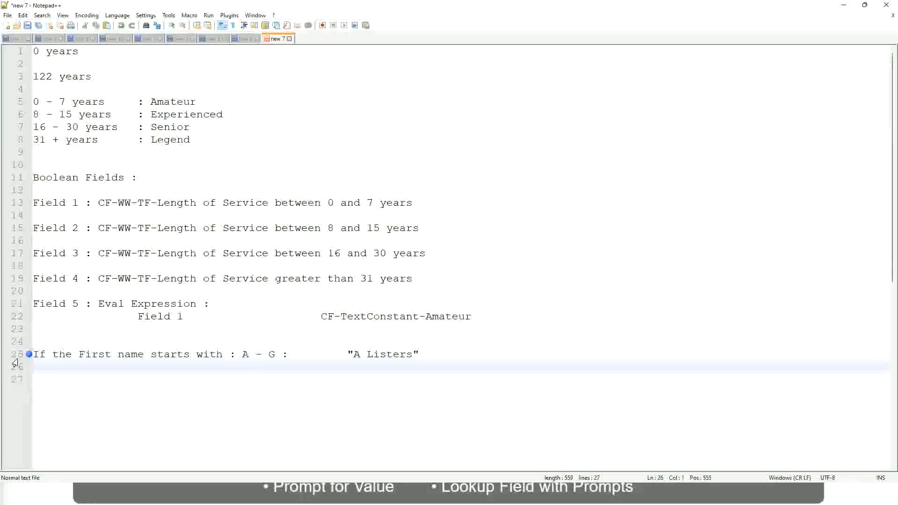
pyautogui.write('I -')
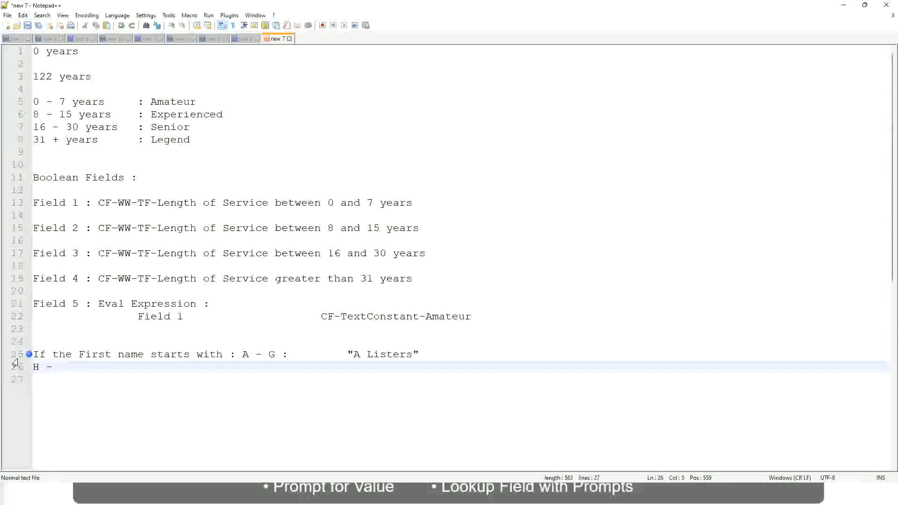
pyautogui.write('P')
pyautogui.press('Tab')
pyautogui.press('Tab')
pyautogui.press('Tab')
pyautogui.press('Tab')
pyautogui.press('Tab')
pyautogui.press('Tab')
pyautogui.press('Tab')
pyautogui.press('Tab')
pyautogui.press('Tab')
pyautogui.write(':')
pyautogui.press('Tab')
pyautogui.press('Tab')
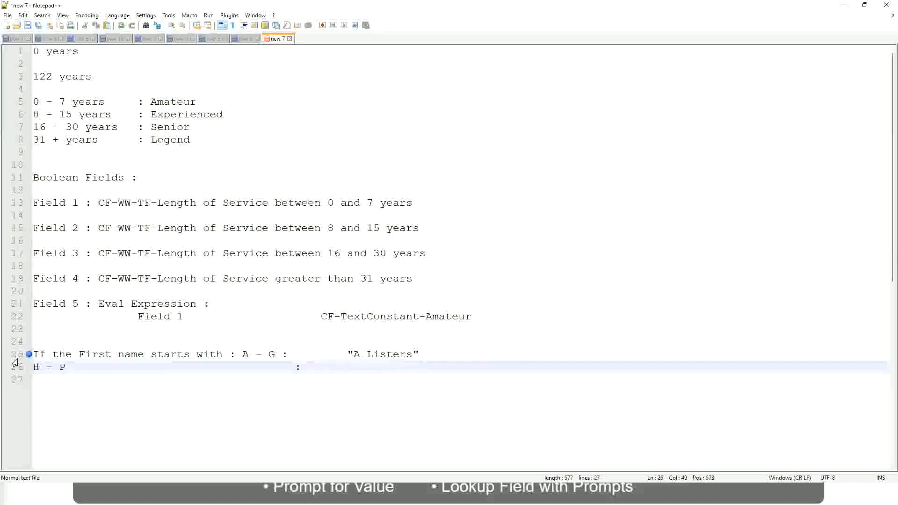
pyautogui.write('"His Majesty')
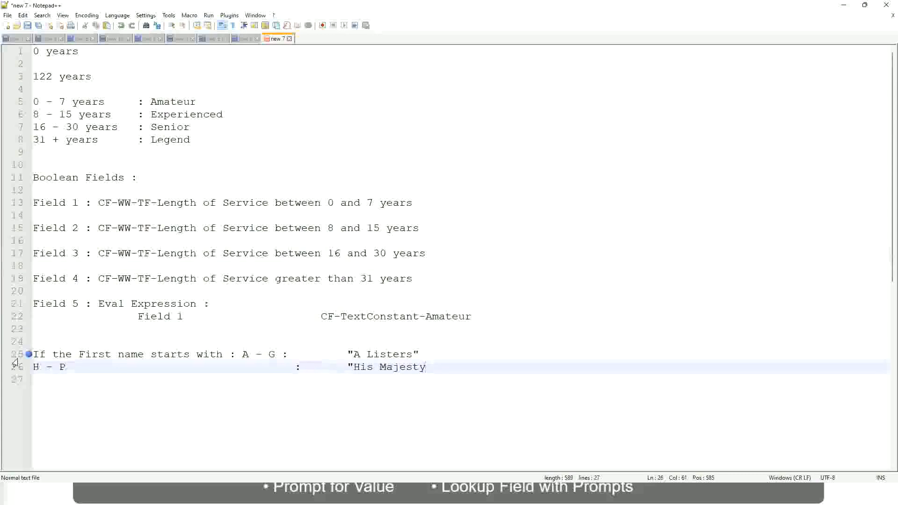
pyautogui.write('""')
pyautogui.press('BackSpace')
pyautogui.press('BackSpace')
pyautogui.press('Return')
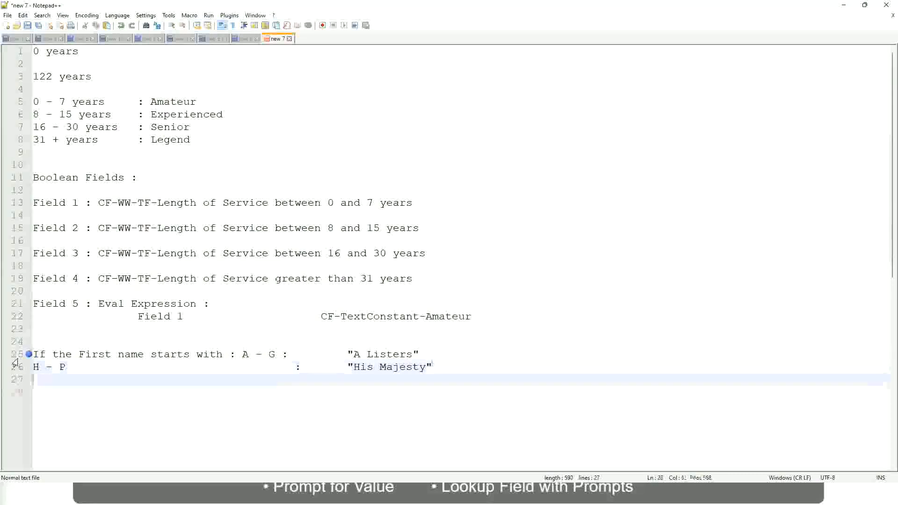
# Add a third line for the range "L - Z" with an aligned colon and the label "Lords" in quotes.
pyautogui.write('I')
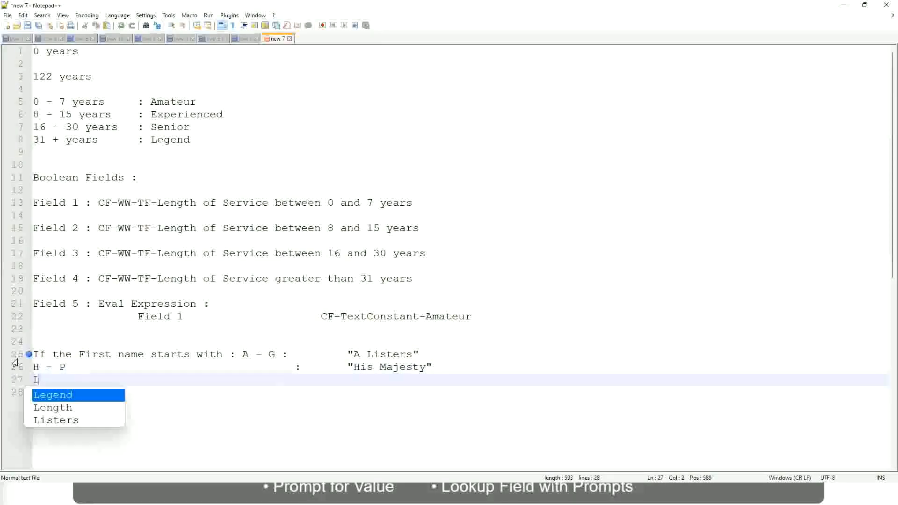
pyautogui.write(' - Z')
pyautogui.press('Tab')
pyautogui.press('Tab')
pyautogui.press('Tab')
pyautogui.press('Tab')
pyautogui.press('Tab')
pyautogui.press('Tab')
pyautogui.press('Tab')
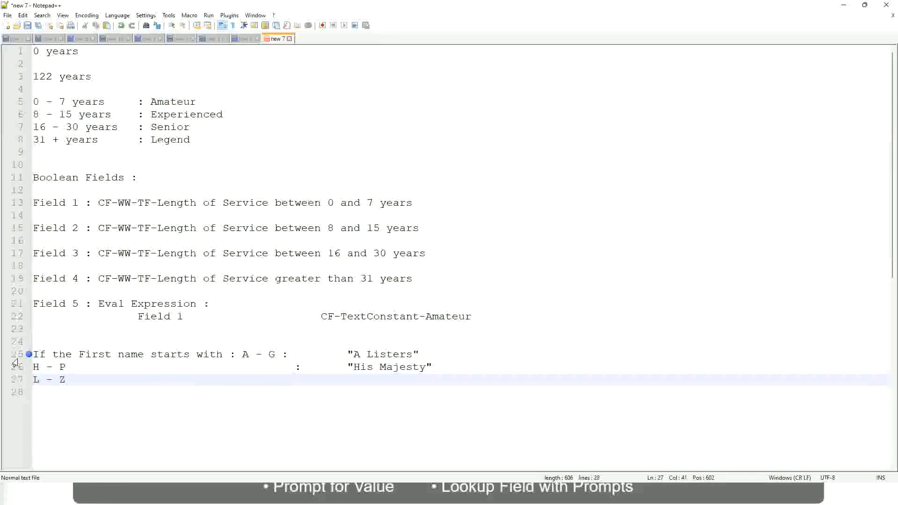
pyautogui.write(':')
pyautogui.press('Tab')
pyautogui.press('Tab')
pyautogui.write('"Lords')
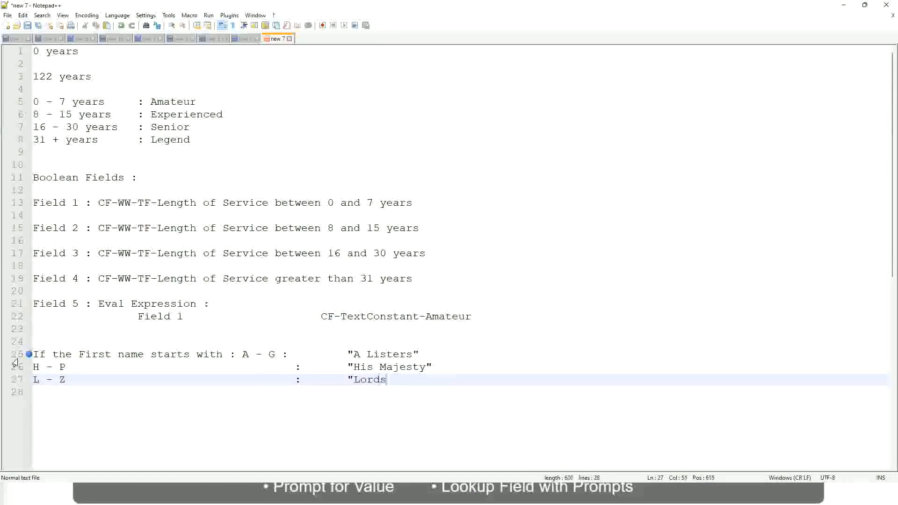
pyautogui.write('"')
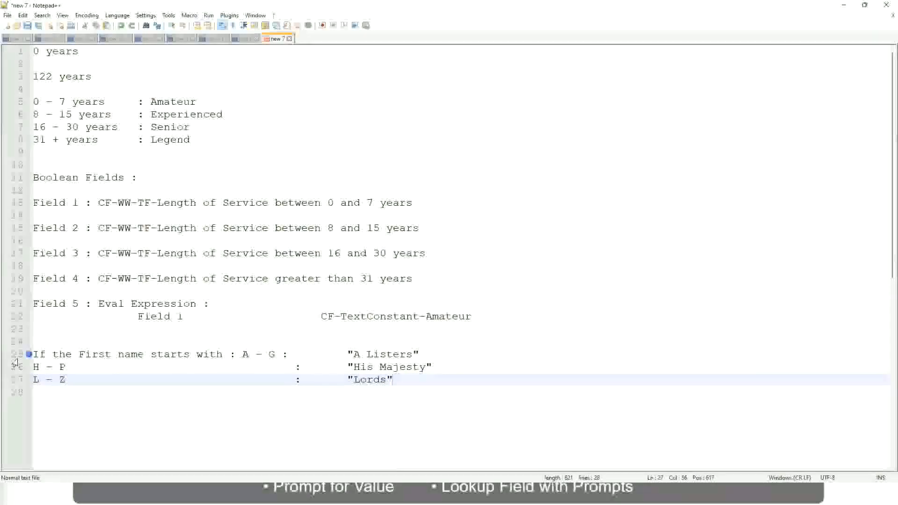
pyautogui.click(401, 380)
pyautogui.moveTo(390, 380); pyautogui.dragTo(429, 354)
pyautogui.click(370, 354)
pyautogui.click(405, 369)
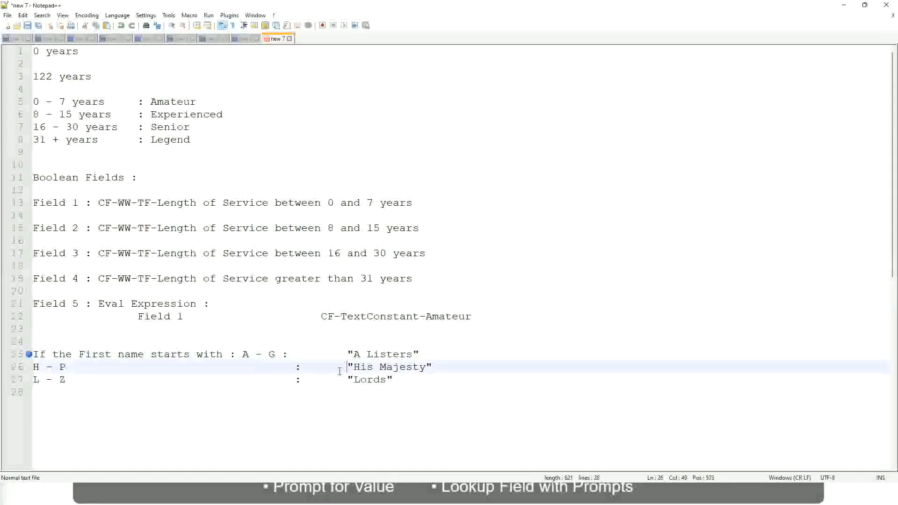
# Replace the three first-name rule lines with a new line starting with "If".
pyautogui.moveTo(407, 381); pyautogui.dragTo(32, 356)
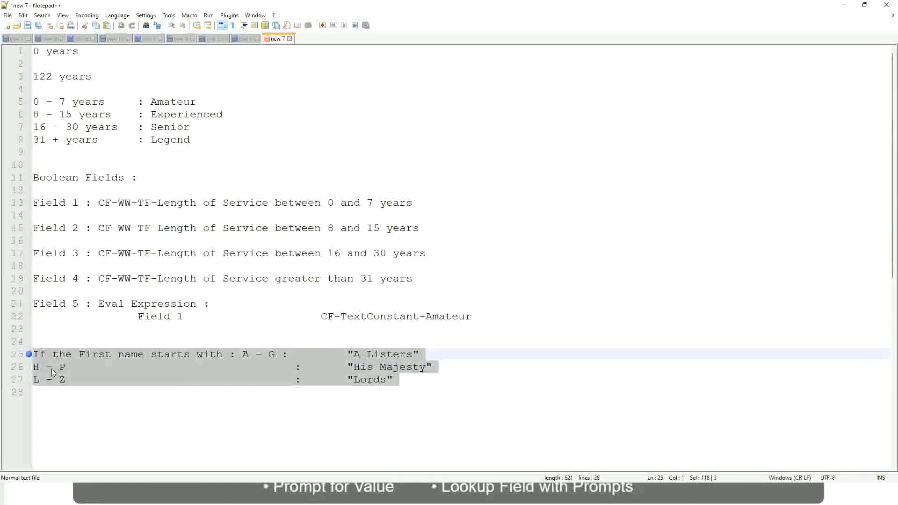
pyautogui.write('If ')
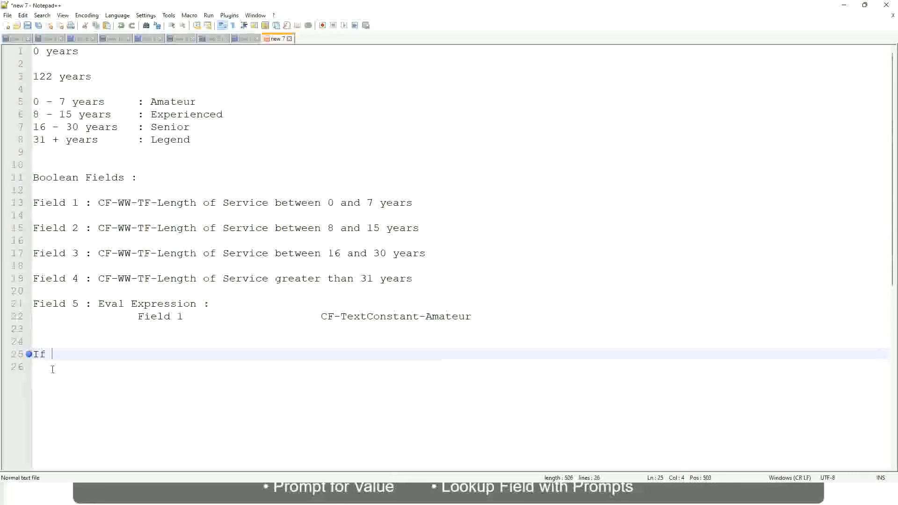
pyautogui.write('Prior E')
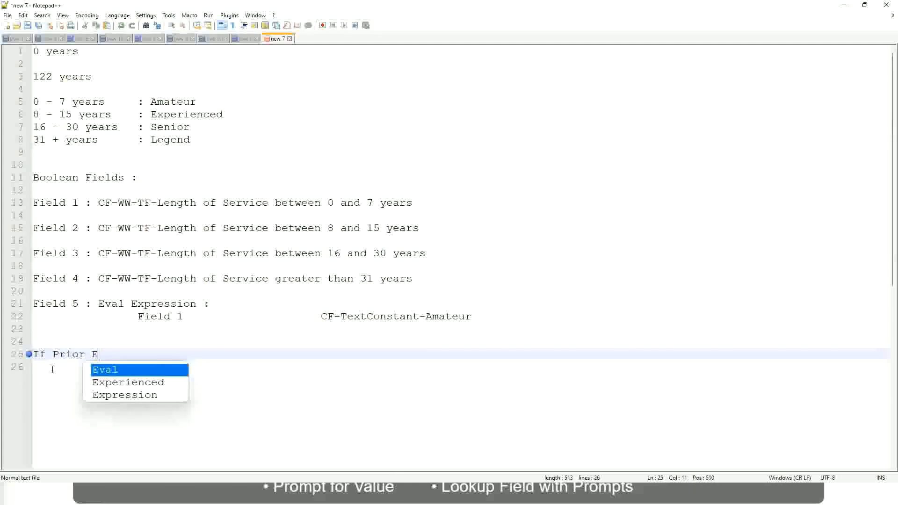
pyautogui.write('xperience')
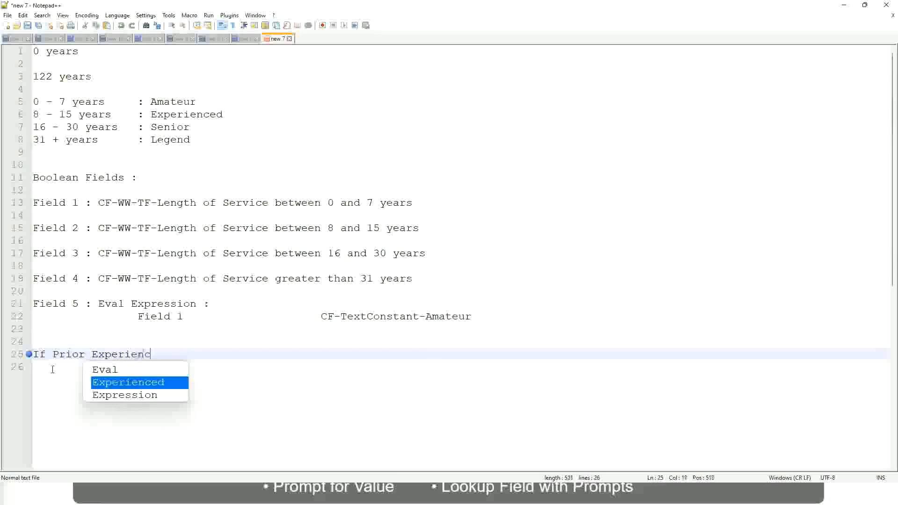
pyautogui.press('BackSpace')
pyautogui.press('BackSpace')
pyautogui.press('BackSpace')
pyautogui.press('BackSpace')
pyautogui.press('BackSpace')
pyautogui.press('BackSpace')
pyautogui.press('BackSpace')
pyautogui.press('BackSpace')
pyautogui.press('BackSpace')
pyautogui.press('BackSpace')
pyautogui.press('BackSpace')
pyautogui.press('BackSpace')
pyautogui.press('BackSpace')
pyautogui.press('BackSpace')
pyautogui.press('BackSpace')
pyautogui.press('BackSpace')
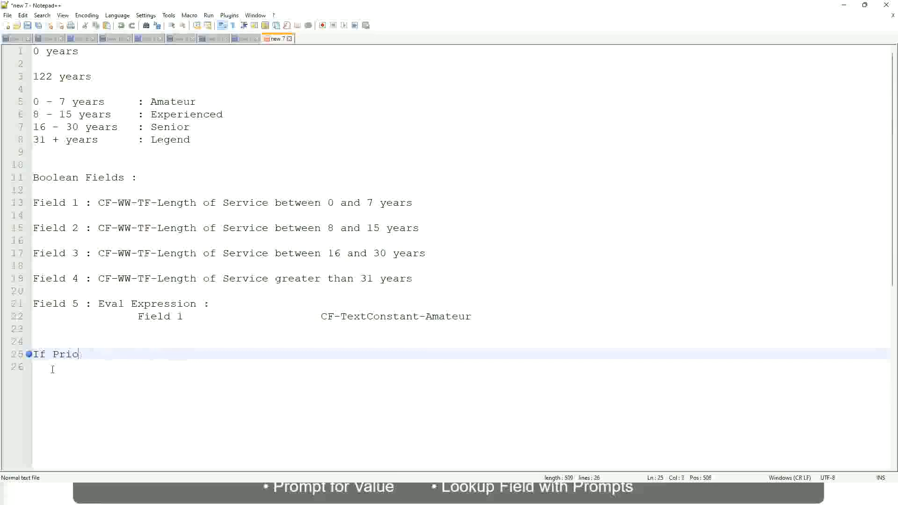
pyautogui.write('Job ')
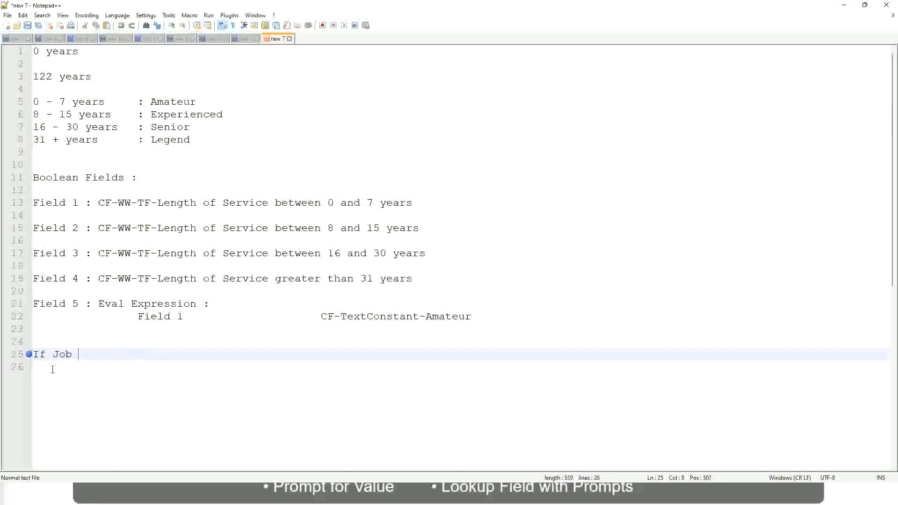
pyautogui.write('Profile is ')
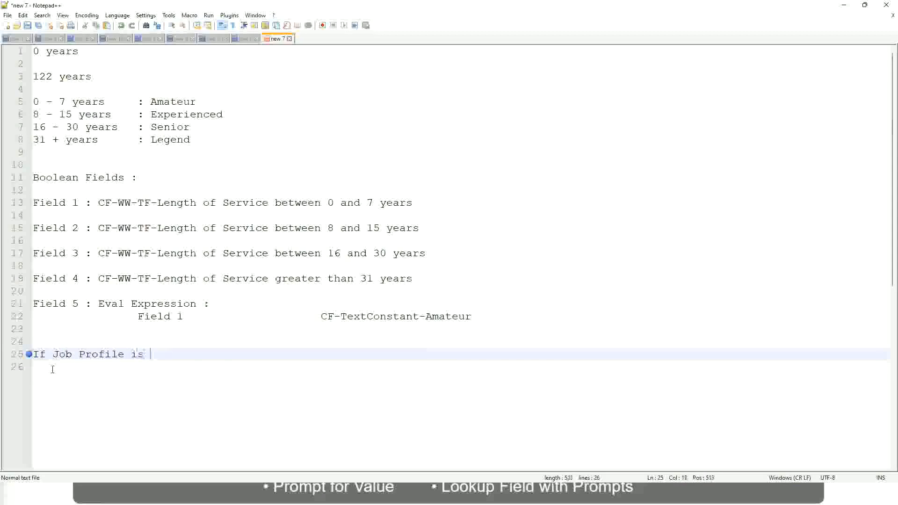
pyautogui.write(': Manager')
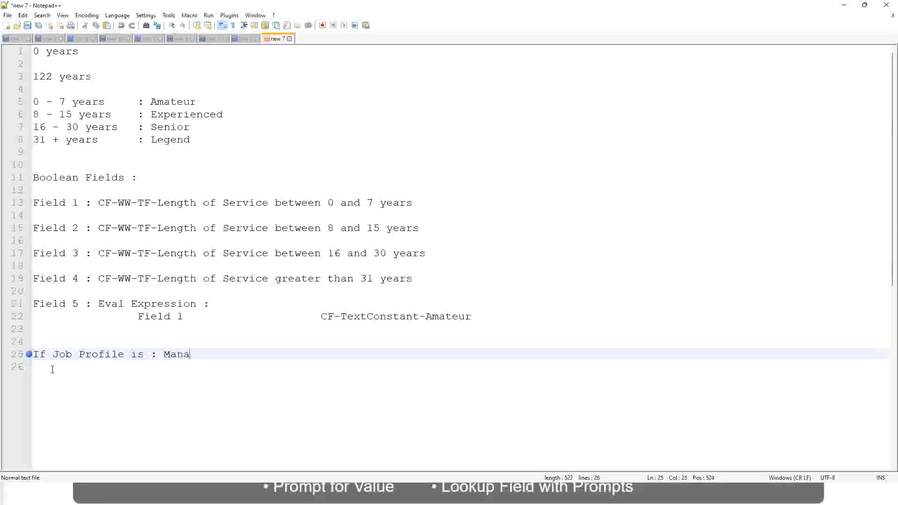
pyautogui.press('BackSpace')
pyautogui.press('BackSpace')
pyautogui.press('BackSpace')
pyautogui.press('BackSpace')
pyautogui.press('BackSpace')
pyautogui.press('BackSpace')
pyautogui.press('BackSpace')
pyautogui.press('BackSpace')
pyautogui.press('BackSpace')
pyautogui.press('BackSpace')
pyautogui.press('BackSpace')
pyautogui.press('BackSpace')
pyautogui.press('BackSpace')
pyautogui.press('BackSpace')
pyautogui.press('BackSpace')
pyautogui.press('BackSpace')
pyautogui.press('BackSpace')
pyautogui.press('BackSpace')
pyautogui.press('BackSpace')
pyautogui.press('BackSpace')
# Complete the condition after "If" with "Management Level is Manager or Above".
pyautogui.write('Manage')
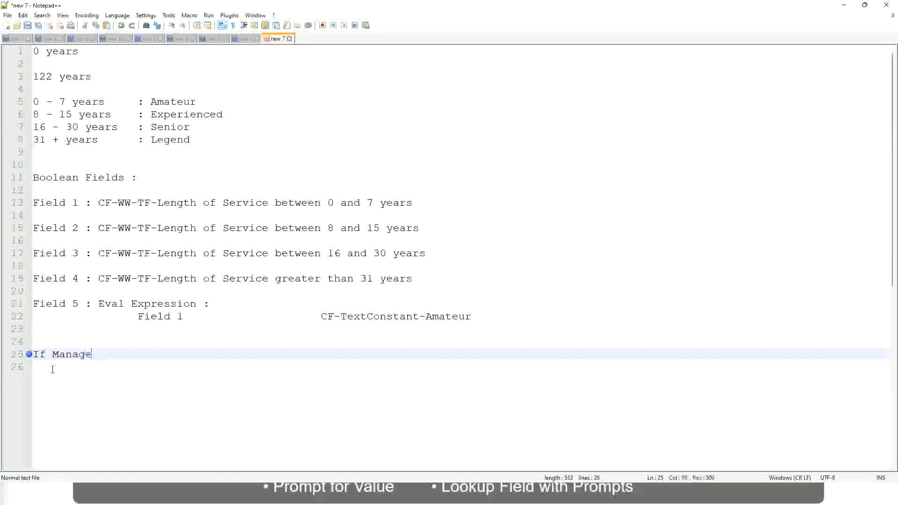
pyautogui.write('ment Level ')
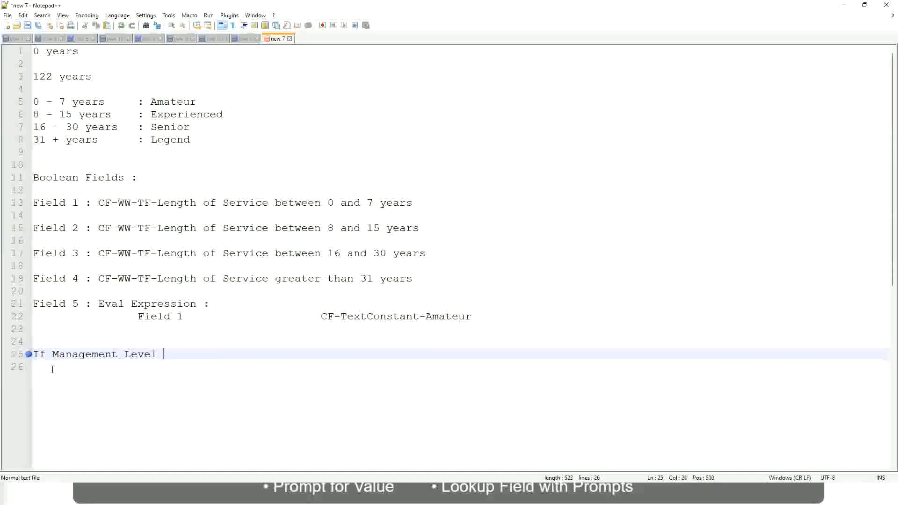
pyautogui.write('is Manager or Above')
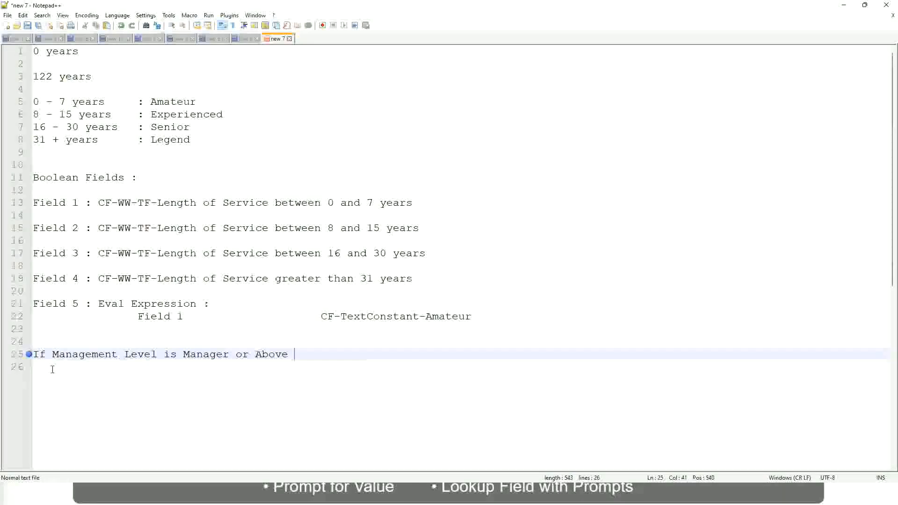
# Add the outcome "Proposed Allowance Plan : Car Allowance" on the same line, spaced several tab stops after the condition.
pyautogui.press('Tab')
pyautogui.press('Tab')
pyautogui.press('Tab')
pyautogui.press('Tab')
pyautogui.press('Tab')
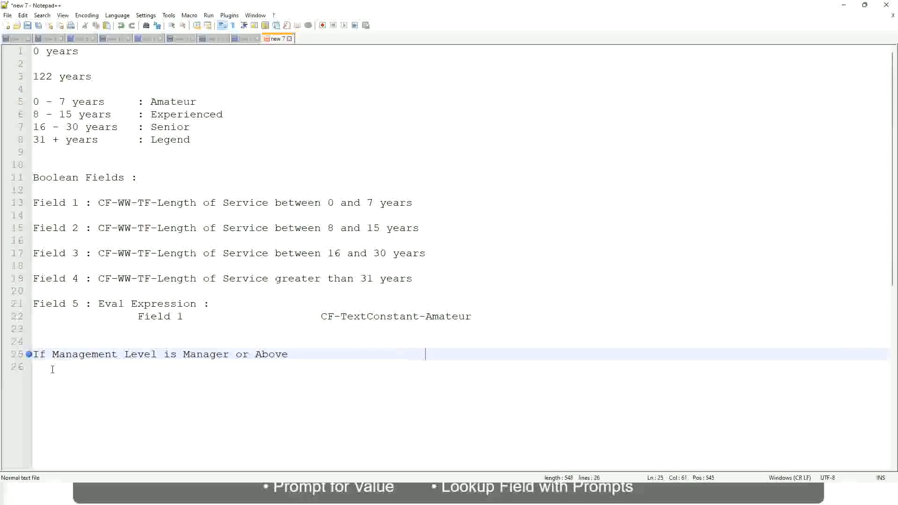
pyautogui.write('Proposed')
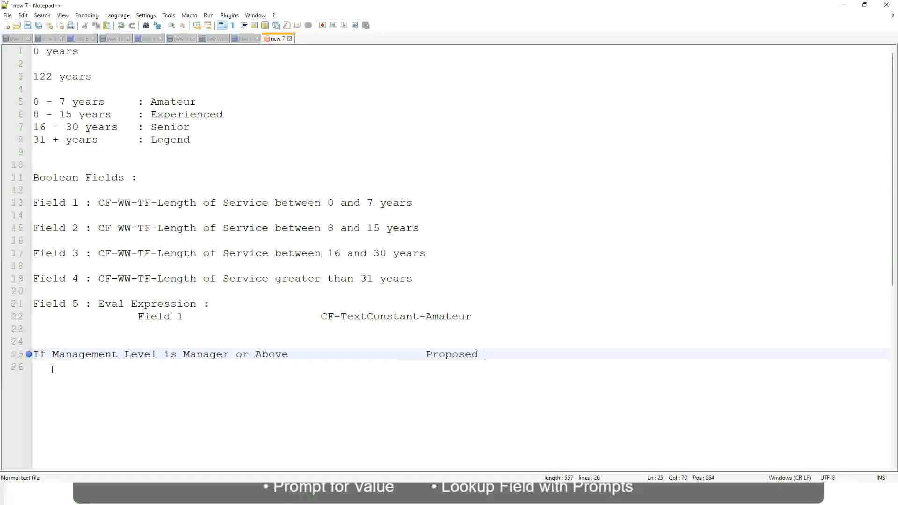
pyautogui.write('Allowance Plan')
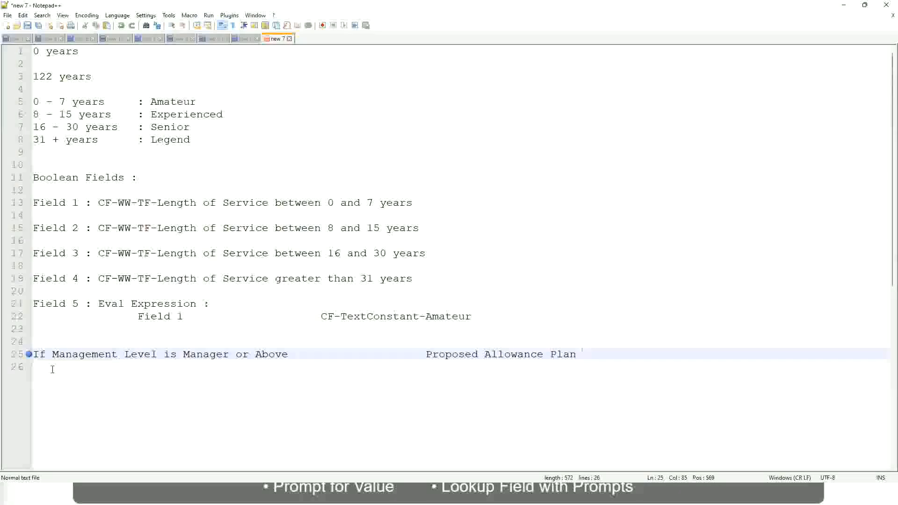
pyautogui.write(': Car Allowance')
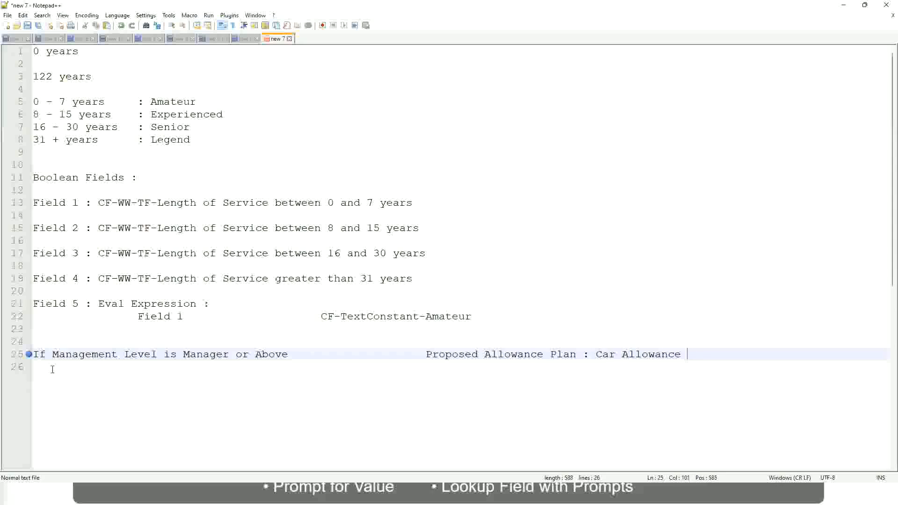
# Start a second rule line with "If Management Level is" and remove "or Above" from the Manager condition on the line above.
pyautogui.press('Return')
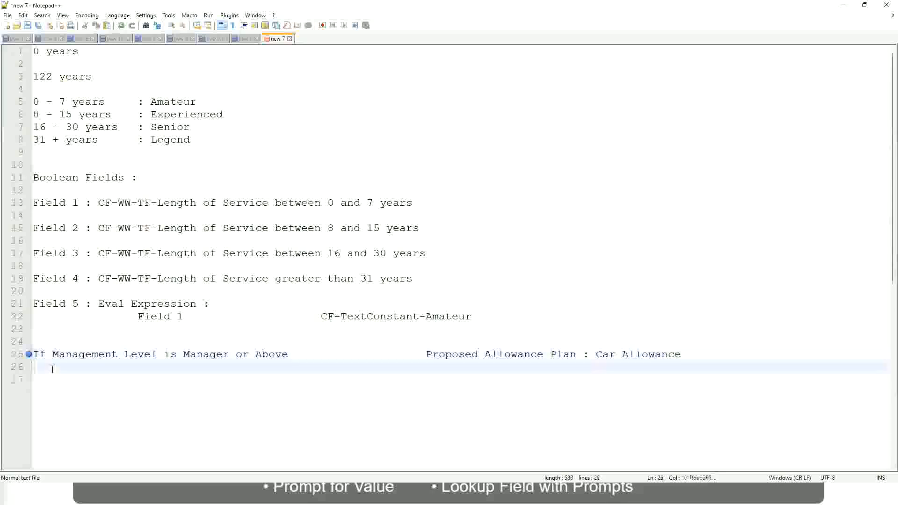
pyautogui.write('If Management Level is')
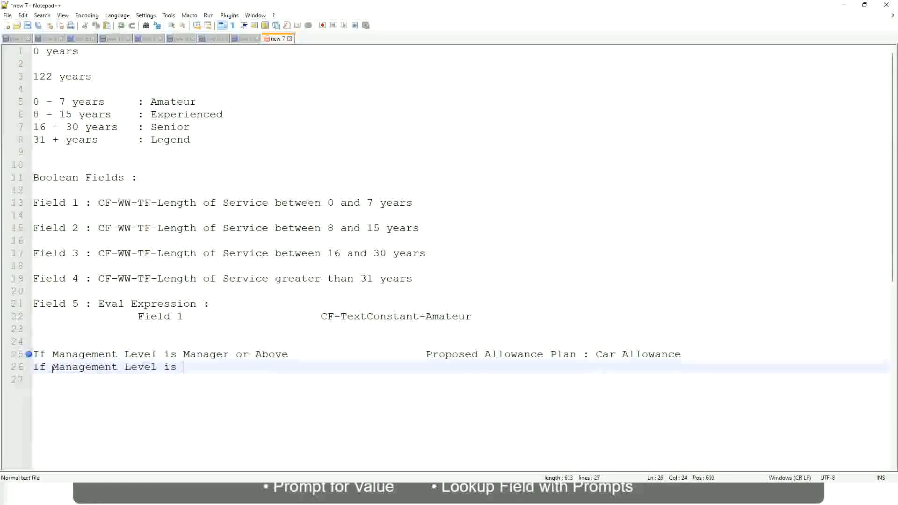
pyautogui.press('Up')
pyautogui.press('Right')
pyautogui.press('Right')
pyautogui.press('Right')
pyautogui.press('Right')
pyautogui.press('Right')
pyautogui.press('Right')
pyautogui.press('Right')
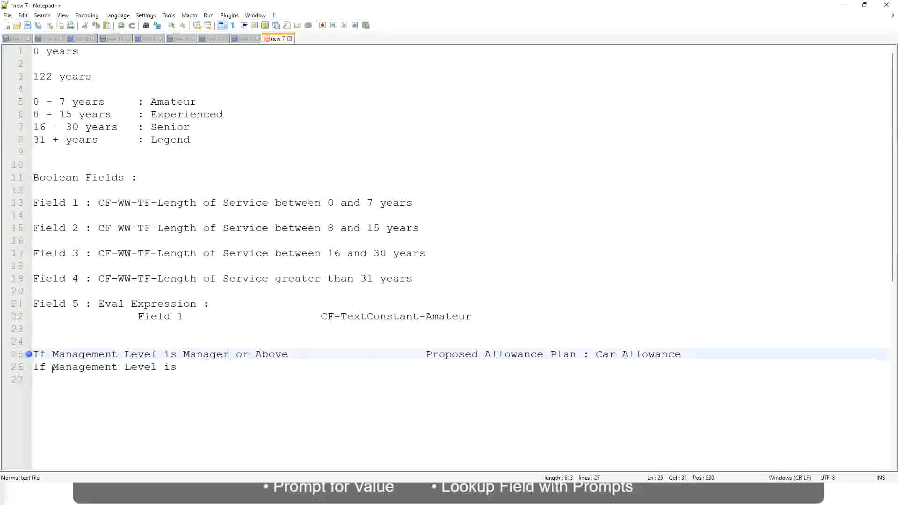
pyautogui.hotkey('shift', 'Right')
pyautogui.hotkey('shift', 'Right')
pyautogui.hotkey('shift', 'Right')
pyautogui.hotkey('shift', 'Right')
pyautogui.hotkey('shift', 'Right')
pyautogui.hotkey('shift', 'Right')
pyautogui.hotkey('shift', 'Right')
pyautogui.hotkey('shift', 'Right')
pyautogui.hotkey('shift', 'Right')
pyautogui.press('Delete')
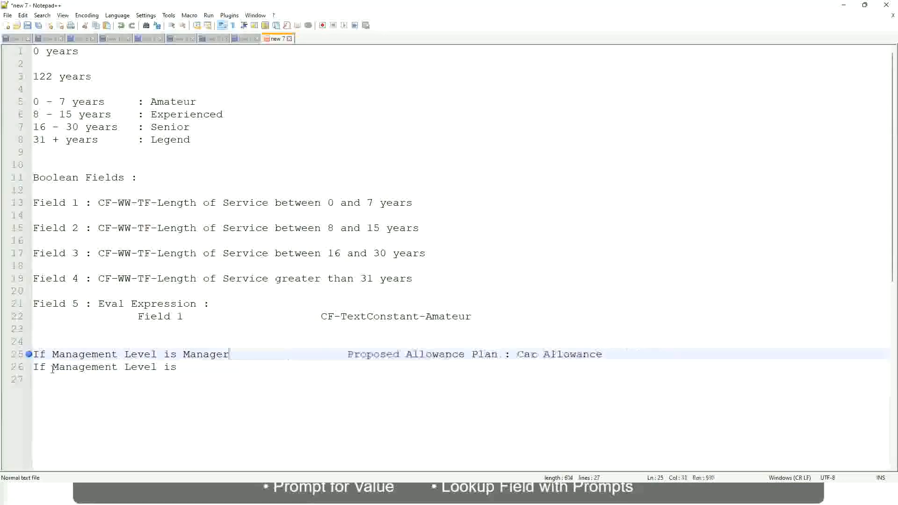
# Complete the second rule with the level "Director" and the outcome "Executive Allowance" aligned with the outcome above.
pyautogui.press('Down')
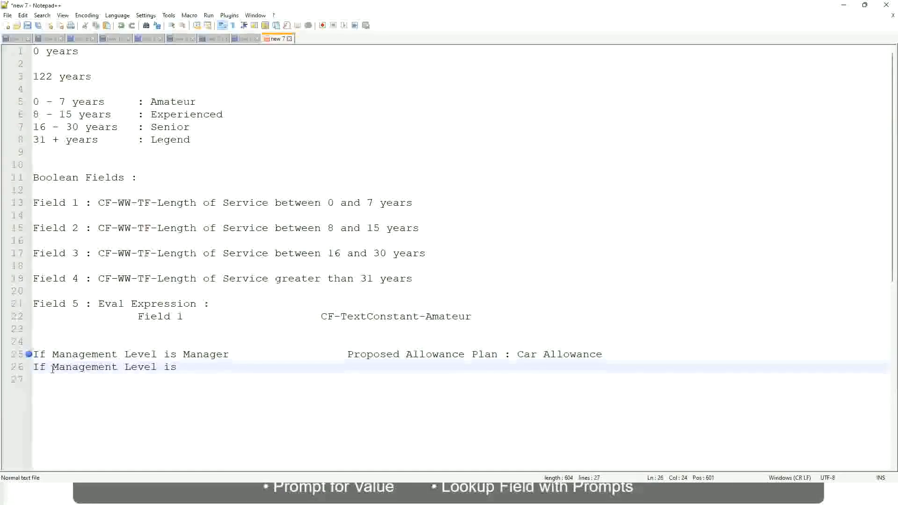
pyautogui.write('Director')
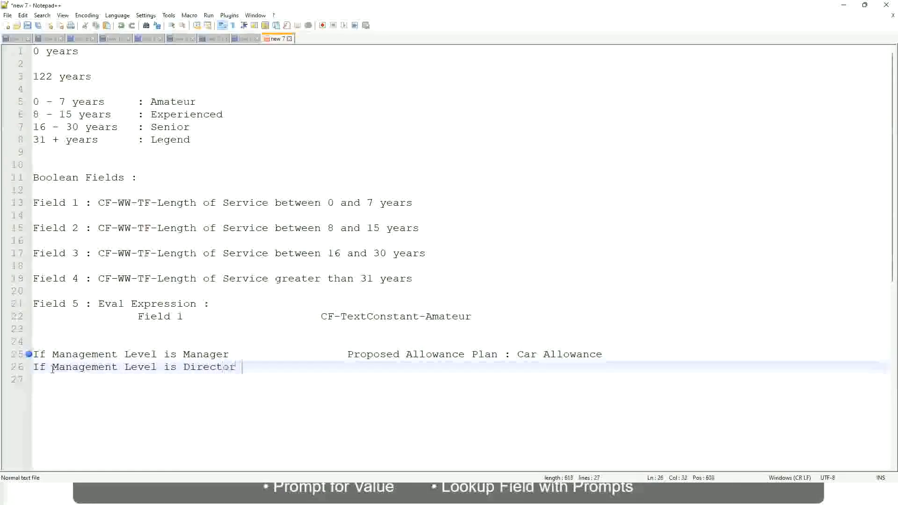
pyautogui.press('Tab')
pyautogui.press('Tab')
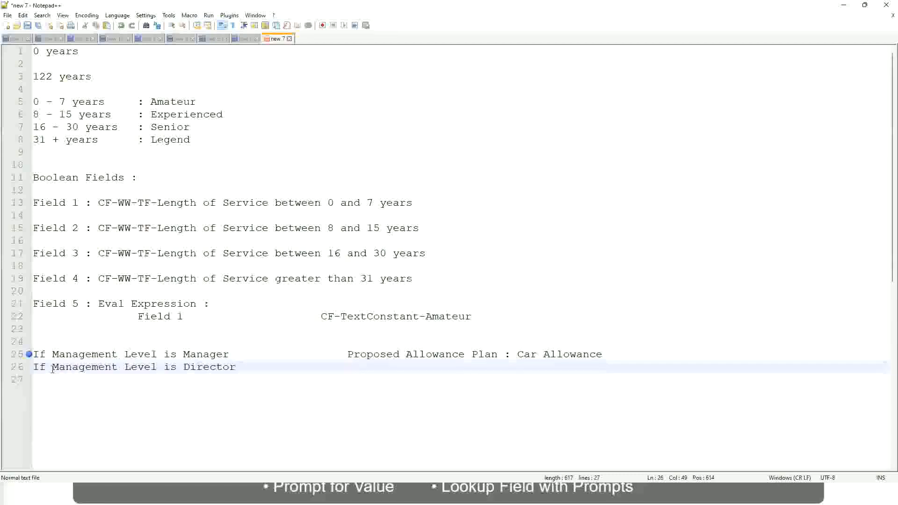
pyautogui.write('Executive Allo')
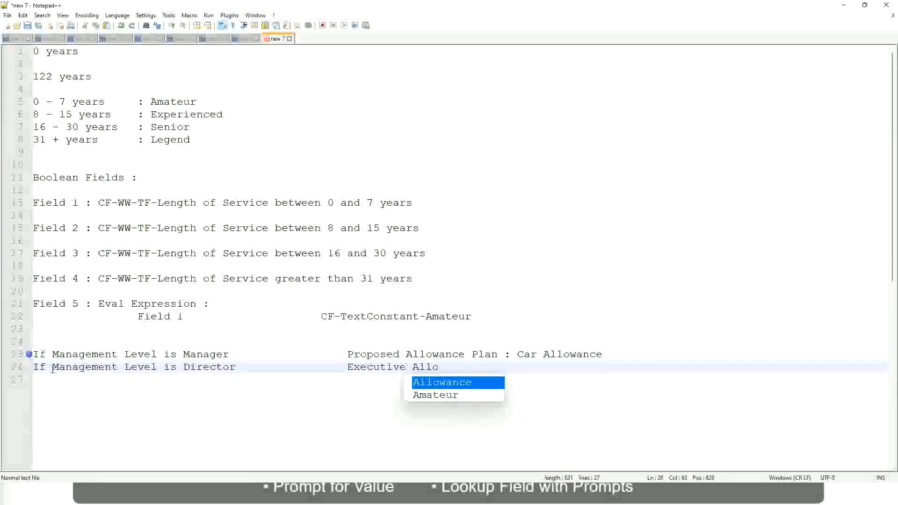
pyautogui.press('Return')
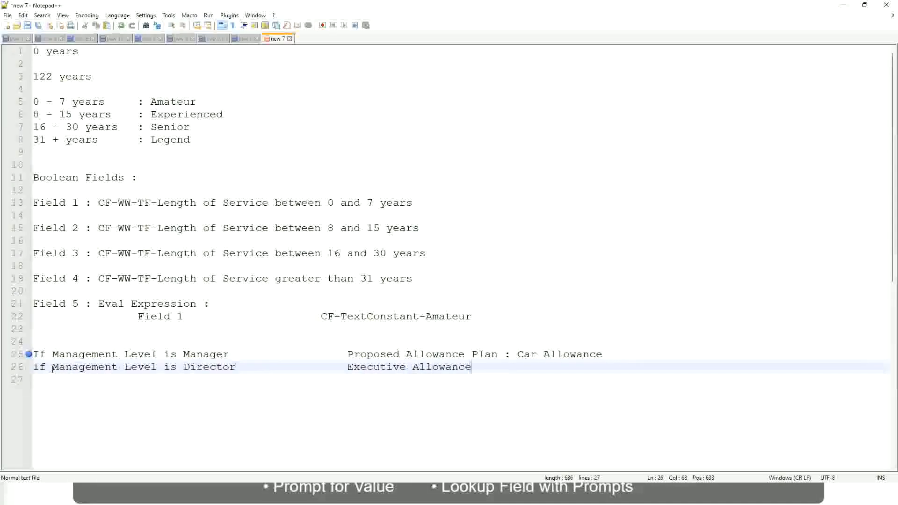
# Add a third rule line below the Director rule starting with "If Management Level is".
pyautogui.press('Return')
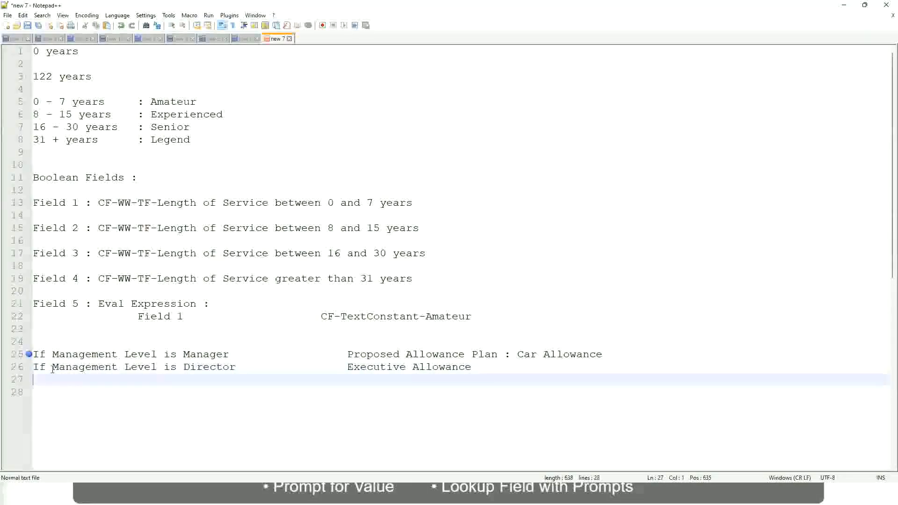
pyautogui.write('If Management')
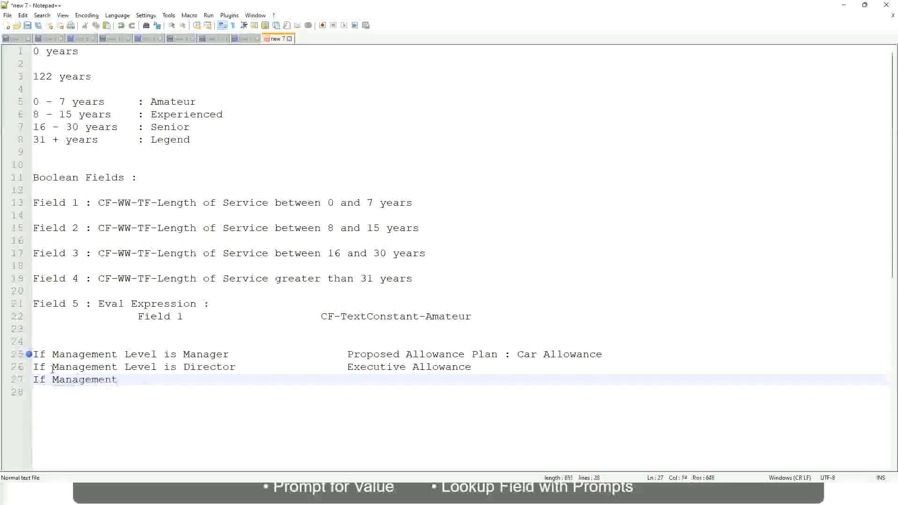
pyautogui.write(' Level is')
pyautogui.press('BackSpace')
pyautogui.press('BackSpace')
pyautogui.press('BackSpace')
pyautogui.write('le')
pyautogui.press('BackSpace')
pyautogui.press('BackSpace')
pyautogui.write('Le')
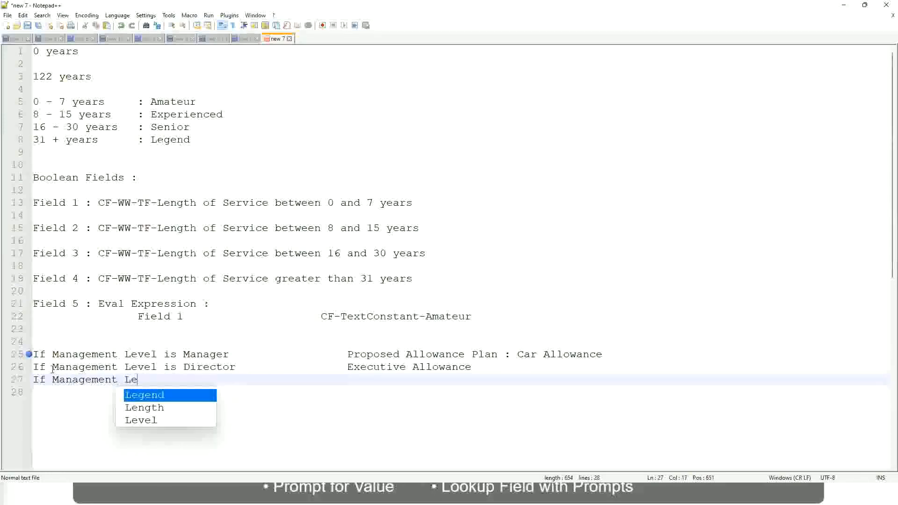
pyautogui.press('Down')
pyautogui.press('Down')
pyautogui.press('Return')
pyautogui.write('is ')
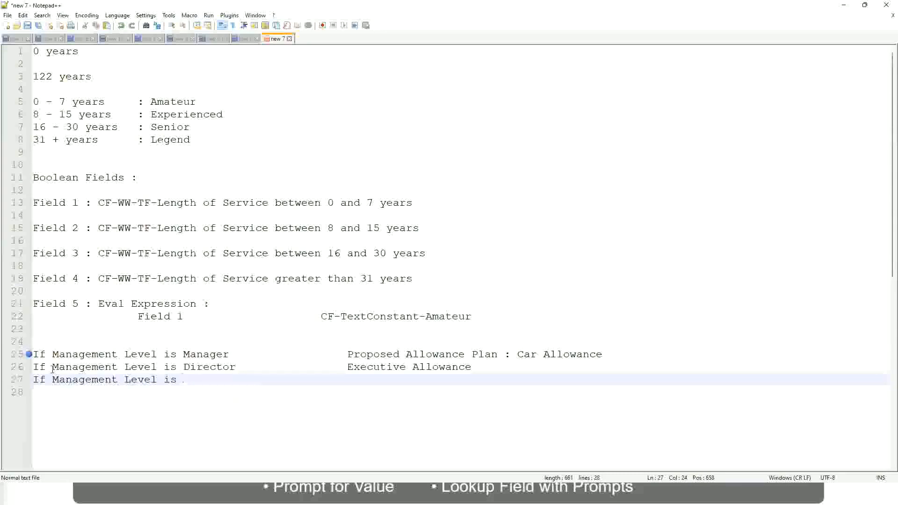
# Complete the third rule with the level "CEO" and the outcome "CEO Allowance" aligned with the outcomes above.
pyautogui.write('CEO')
pyautogui.press('Tab')
pyautogui.press('Tab')
pyautogui.press('Tab')
pyautogui.press('Tab')
pyautogui.write('CEO Allowance')
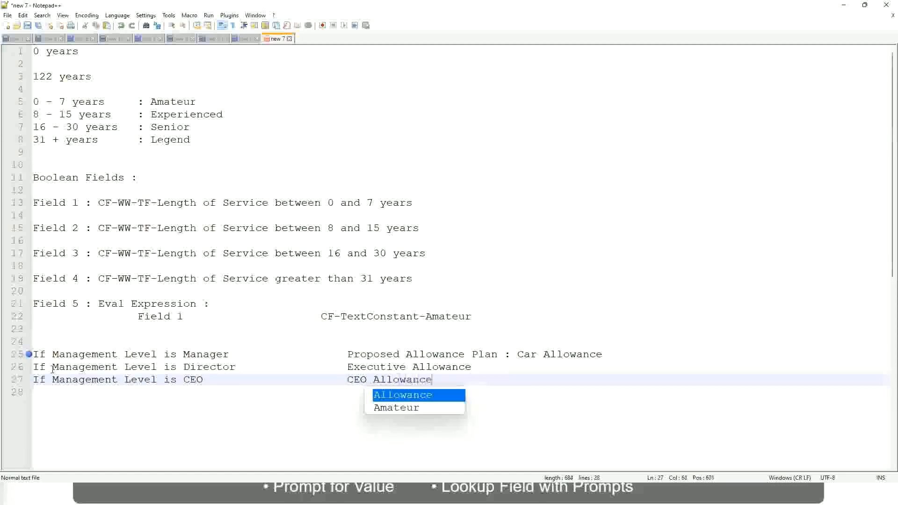
pyautogui.press('Escape')
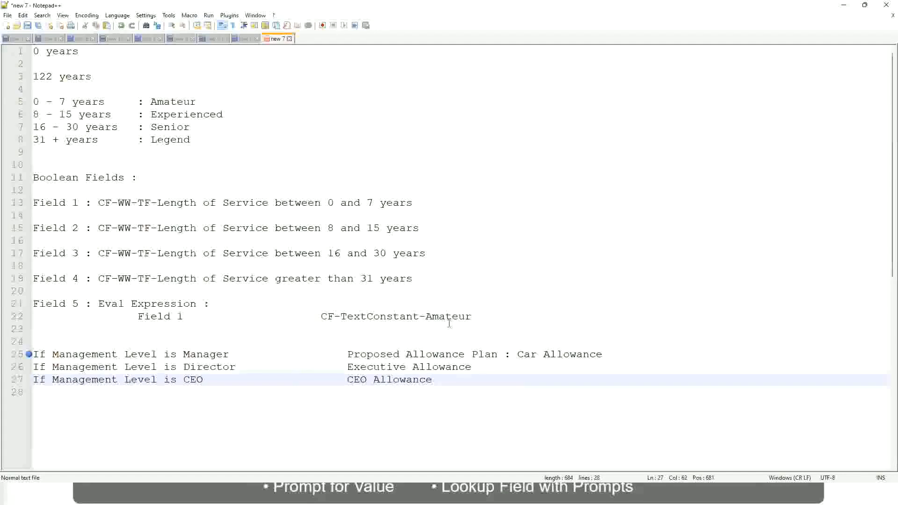
pyautogui.click(517, 354)
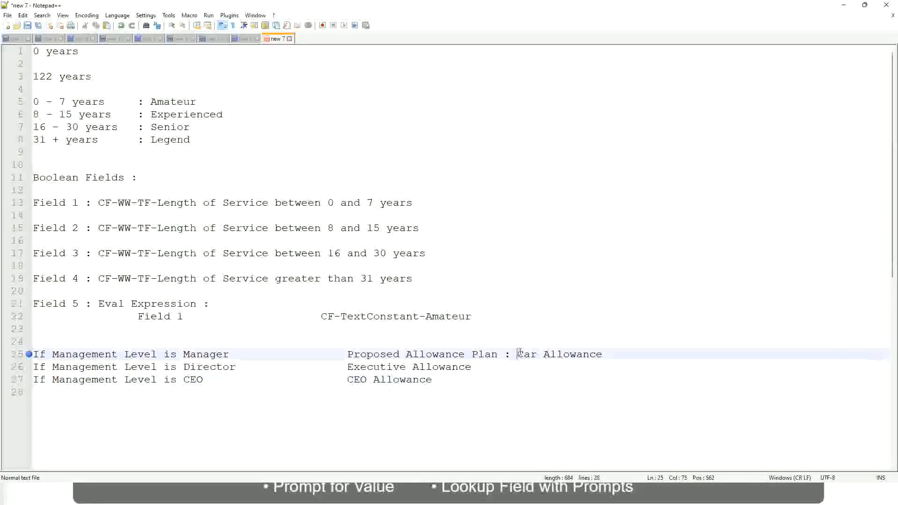
pyautogui.moveTo(517, 354); pyautogui.dragTo(603, 351)
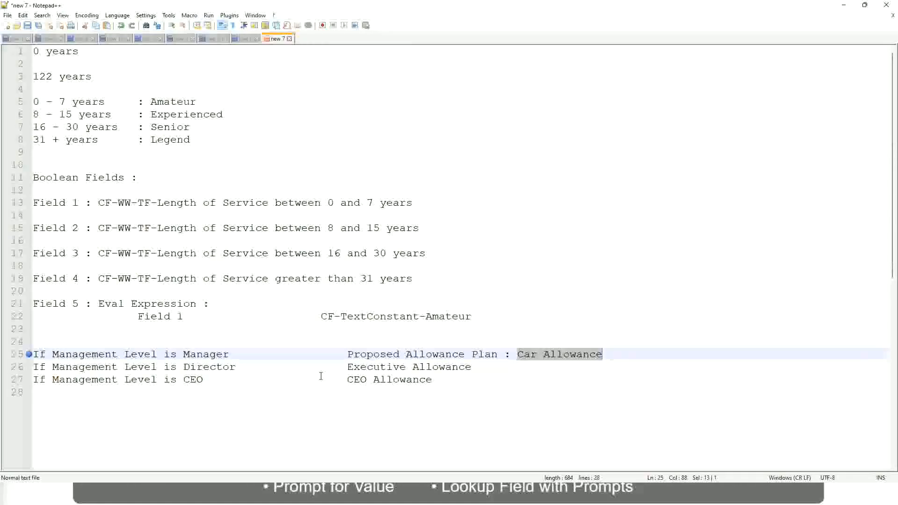
pyautogui.click(419, 354)
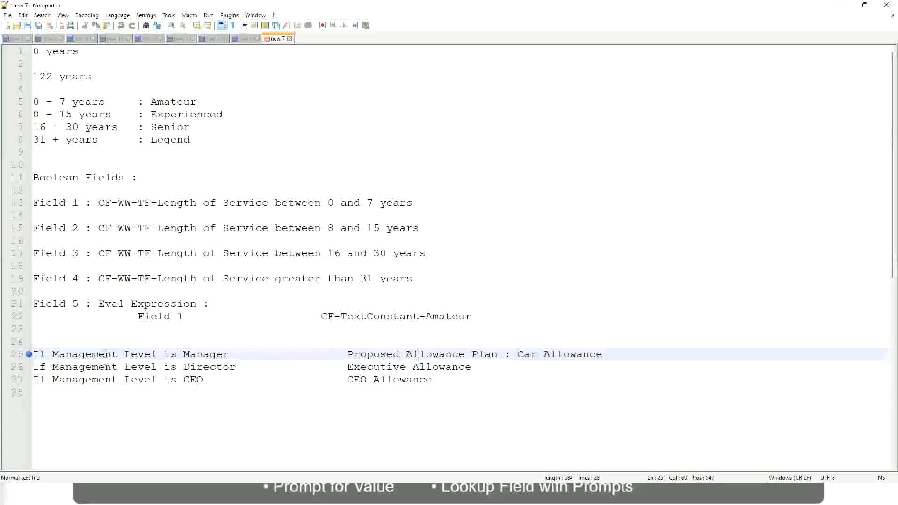
pyautogui.click(183, 354)
# Replace the whole Manager rule outcome, including its "Proposed Allowance Plan" label, with "First Line Manager".
pyautogui.moveTo(348, 354); pyautogui.dragTo(616, 350)
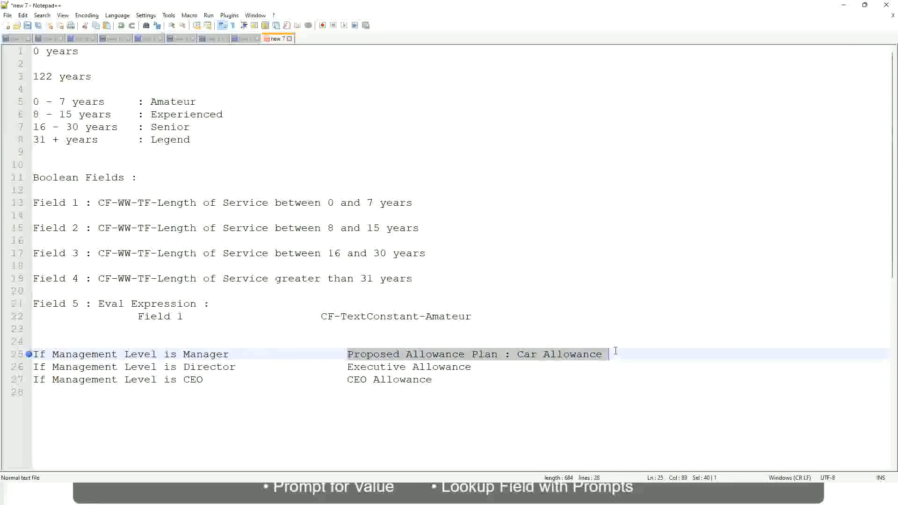
pyautogui.write('Managers')
pyautogui.press('BackSpace')
pyautogui.press('BackSpace')
pyautogui.press('BackSpace')
pyautogui.press('BackSpace')
pyautogui.press('BackSpace')
pyautogui.press('BackSpace')
pyautogui.press('BackSpace')
pyautogui.press('BackSpace')
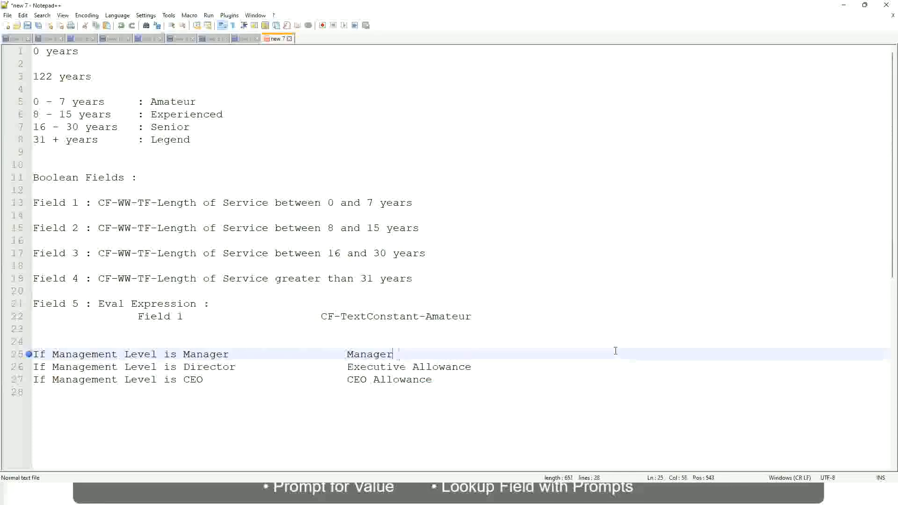
pyautogui.write('Firs')
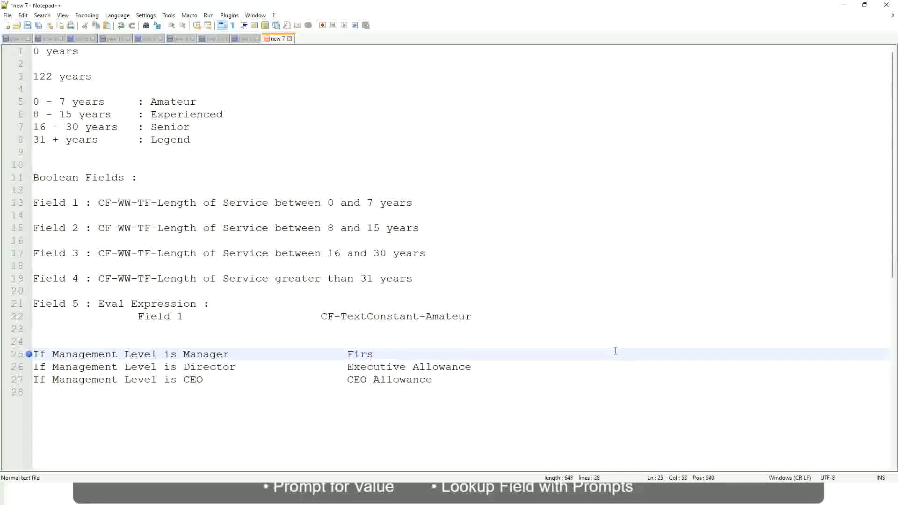
pyautogui.write('t Line Manager')
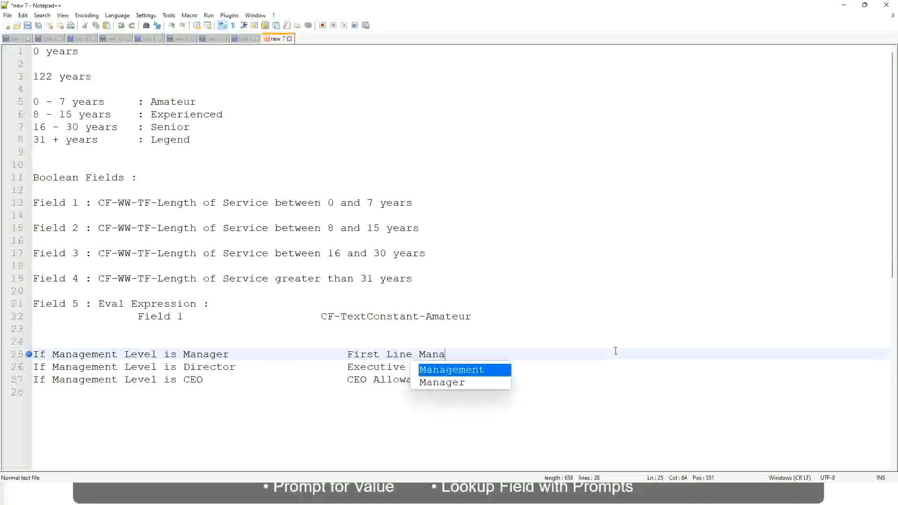
# Insert "Name of the" in front of "First Line Manager" in the Manager rule's outcome.
pyautogui.press('Left')
pyautogui.press('Left')
pyautogui.press('Left')
pyautogui.press('Left')
pyautogui.press('Left')
pyautogui.press('Left')
pyautogui.press('Left')
pyautogui.press('Left')
pyautogui.press('Left')
pyautogui.press('Left')
pyautogui.press('Left')
pyautogui.press('Left')
pyautogui.press('Left')
pyautogui.press('Left')
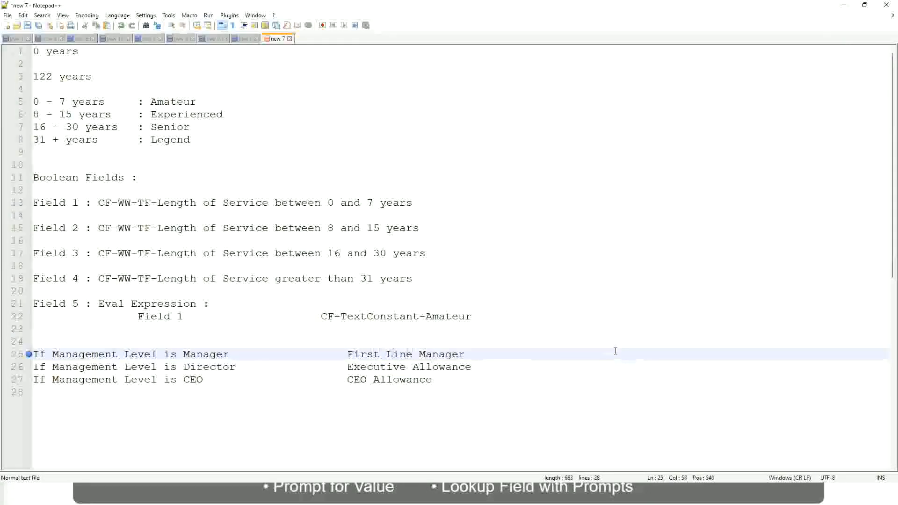
pyautogui.write('Name of the')
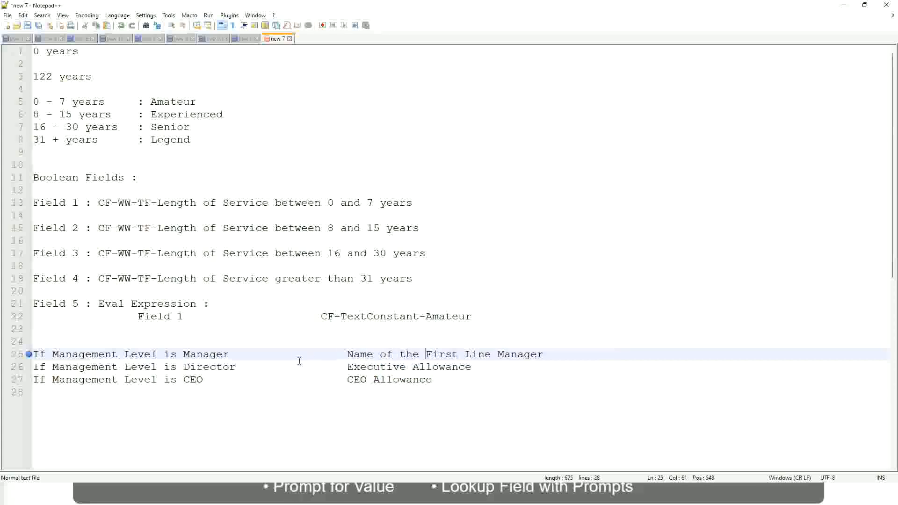
# Replace the "Executive Allowance" outcome of the Director rule with "Name of".
pyautogui.moveTo(345, 369); pyautogui.dragTo(471, 369)
pyautogui.write('Name ')
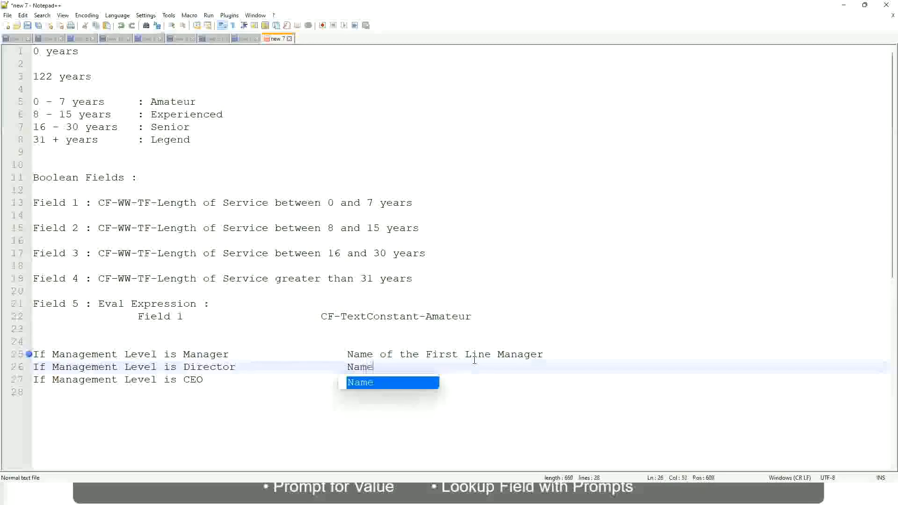
pyautogui.write('of ')
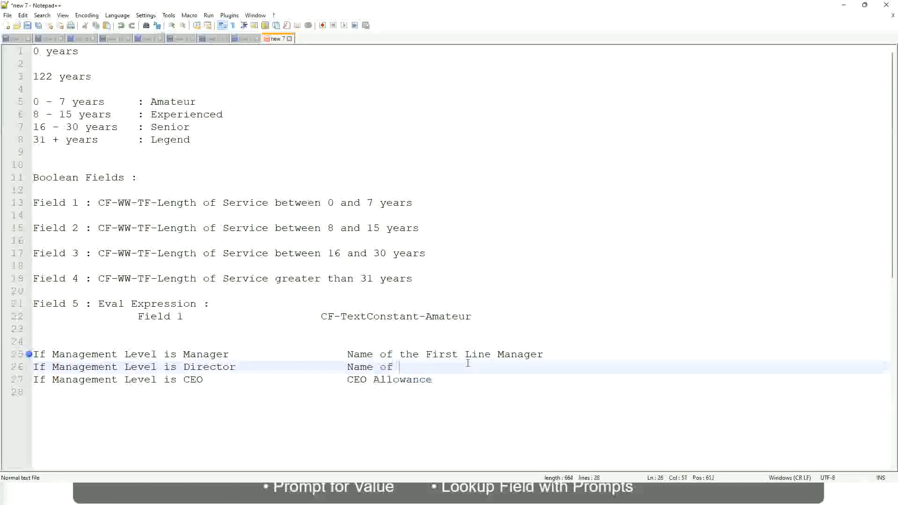
pyautogui.write('First')
pyautogui.press('BackSpace')
pyautogui.press('BackSpace')
pyautogui.press('BackSpace')
pyautogui.press('BackSpace')
pyautogui.press('BackSpace')
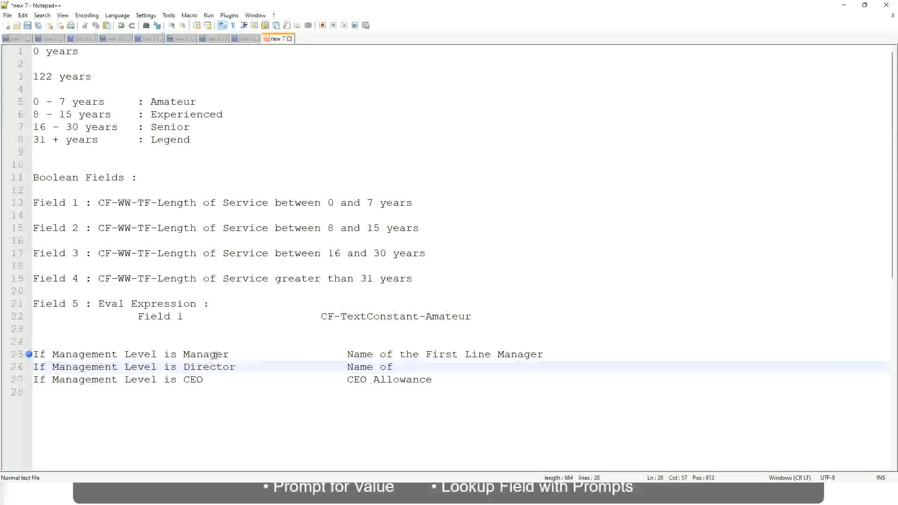
# Change "First" to "Second" in the Manager rule's outcome and complete the Director rule's outcome with "Manager".
pyautogui.doubleClick(440, 355)
pyautogui.write('Second')
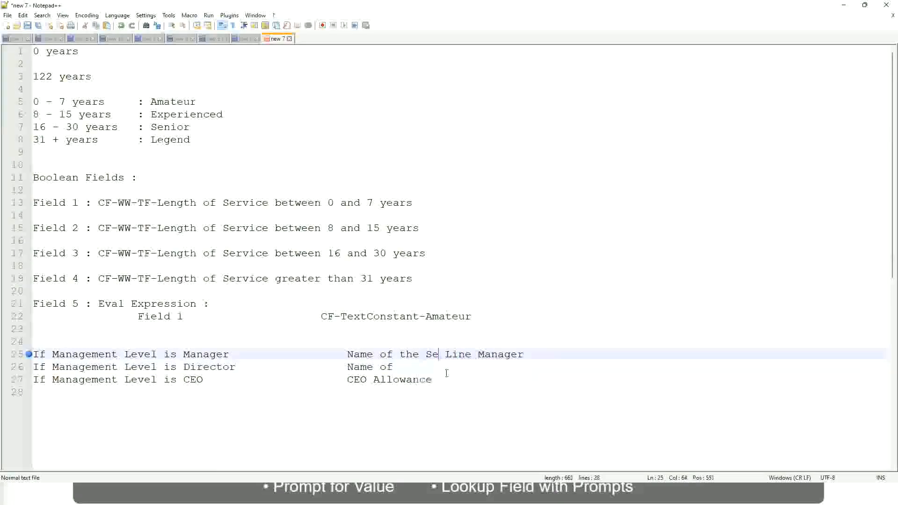
pyautogui.press('BackSpace')
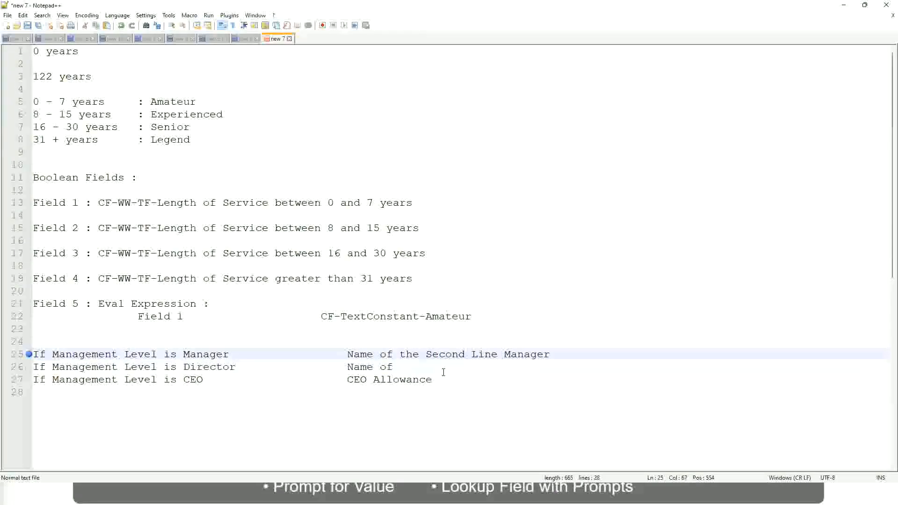
pyautogui.click(406, 367)
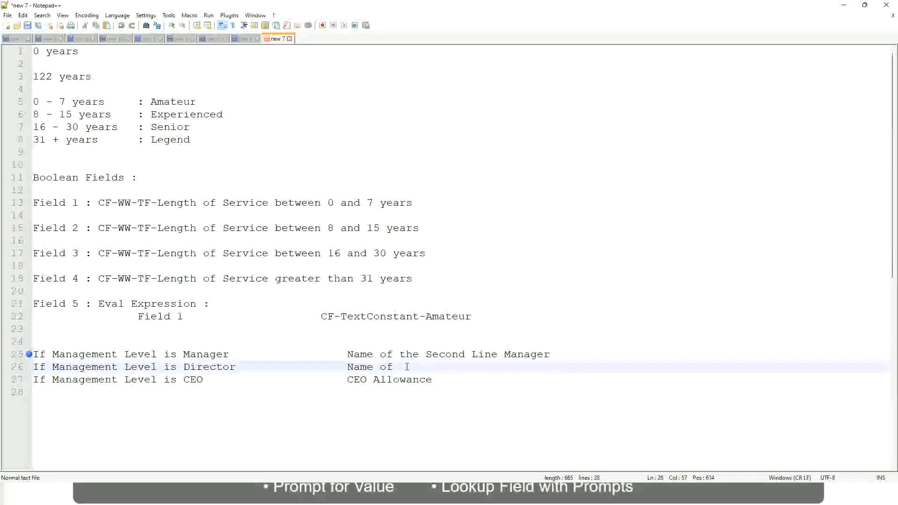
pyautogui.write('Manager')
# Replace the CEO rule's outcome "CEO Allowance" with "name of CEO/Himself/Herself".
pyautogui.click(224, 380)
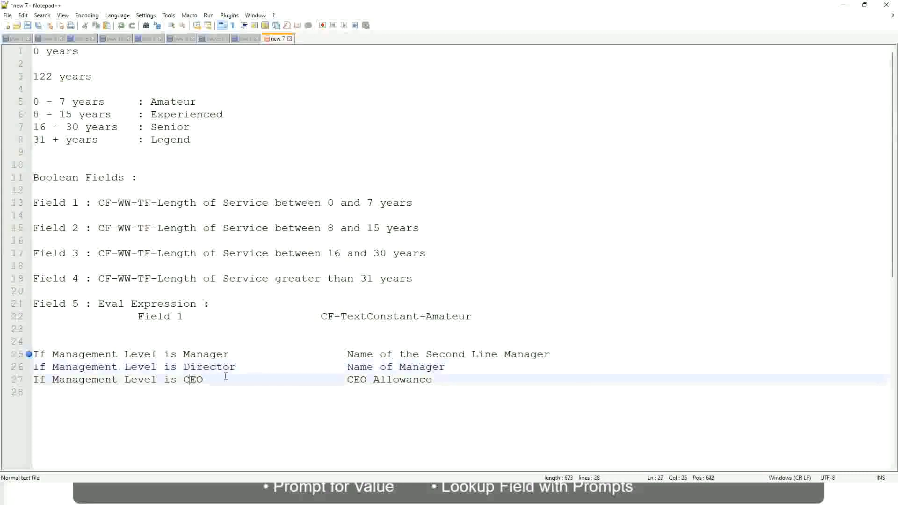
pyautogui.moveTo(347, 379); pyautogui.dragTo(444, 379)
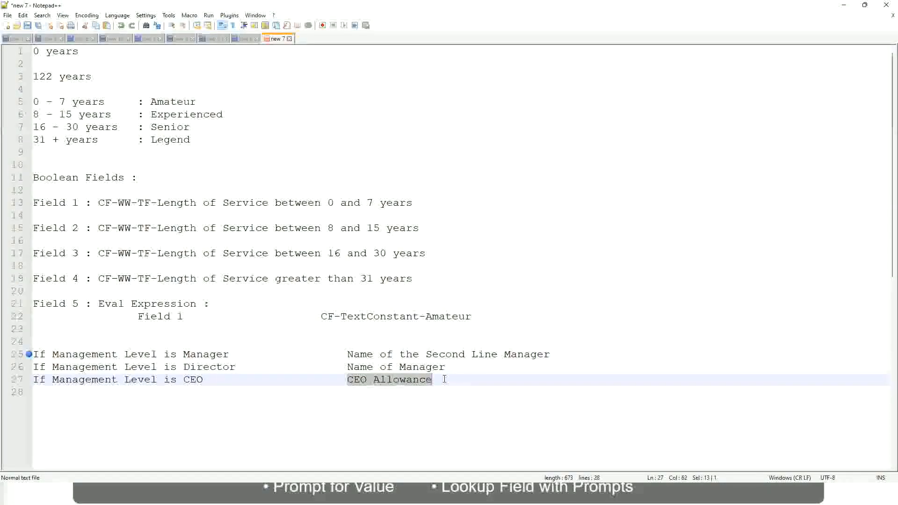
pyautogui.write('name of CEO ')
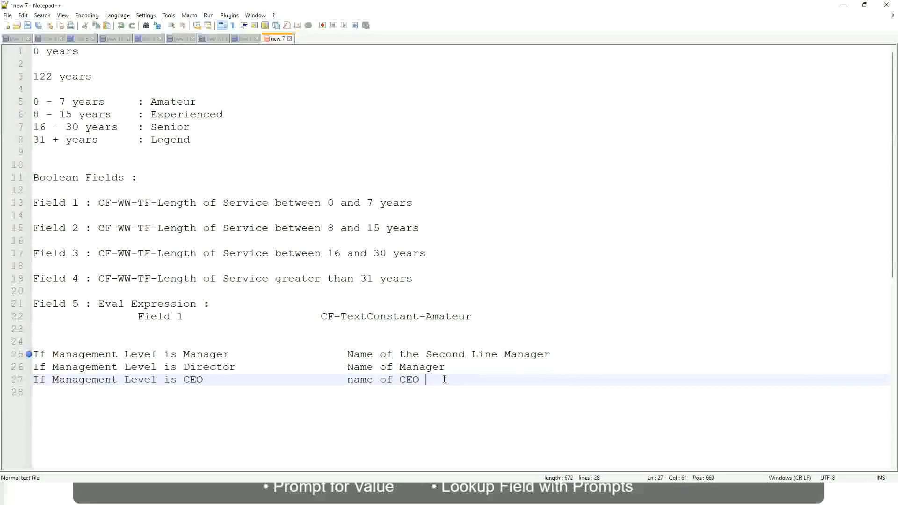
pyautogui.write('/Himself/Herself')
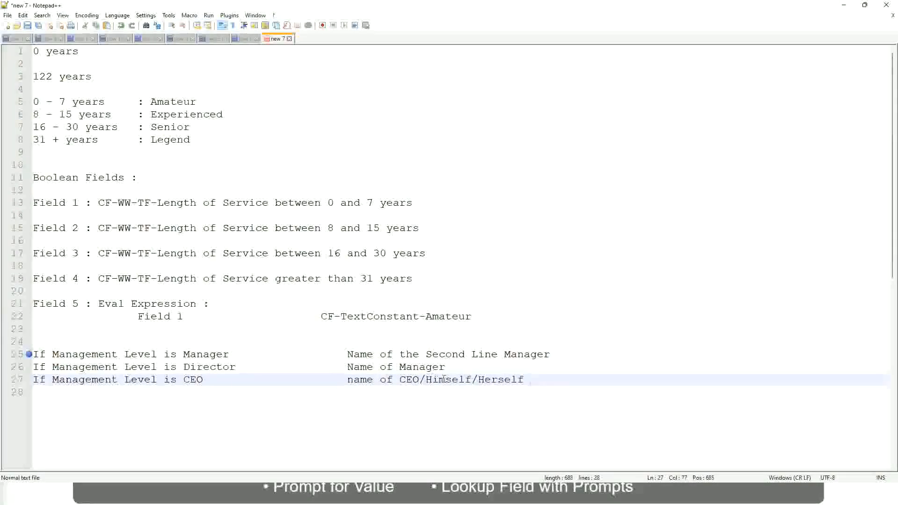
pyautogui.click(321, 379)
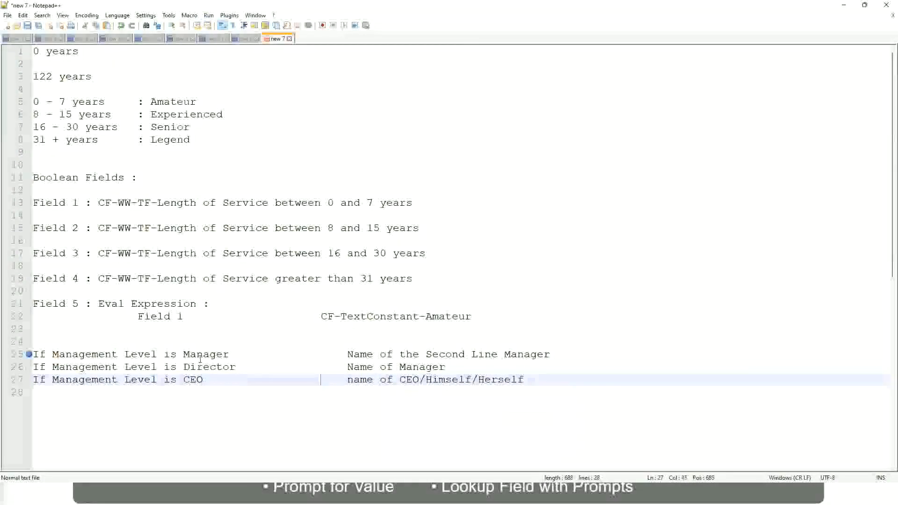
# Review the Manager, Director and CEO rules in the notes, matching each management level to its outcome.
pyautogui.click(28, 357)
pyautogui.click(99, 354)
pyautogui.click(136, 355)
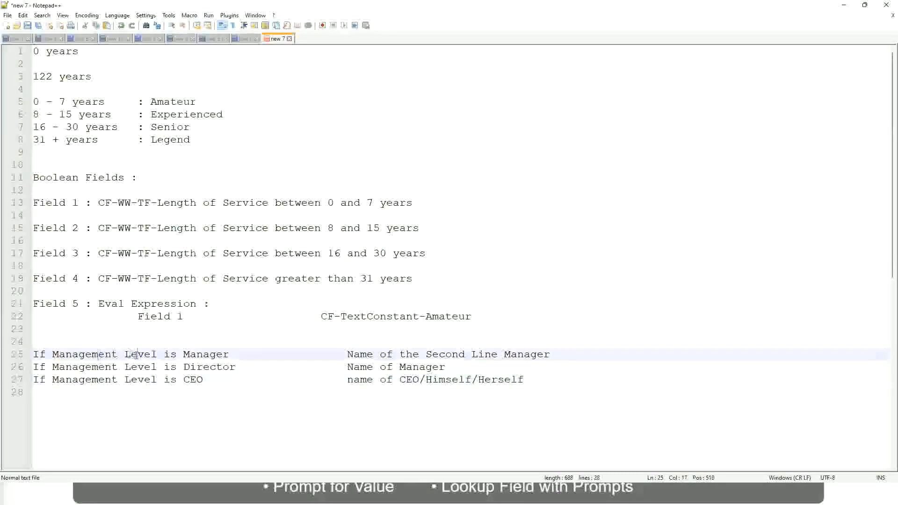
pyautogui.click(209, 354)
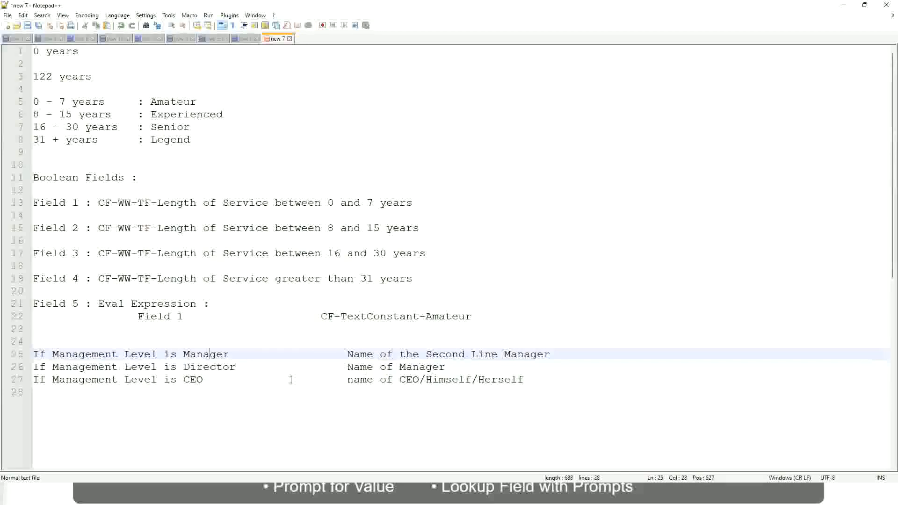
pyautogui.click(107, 369)
pyautogui.click(222, 366)
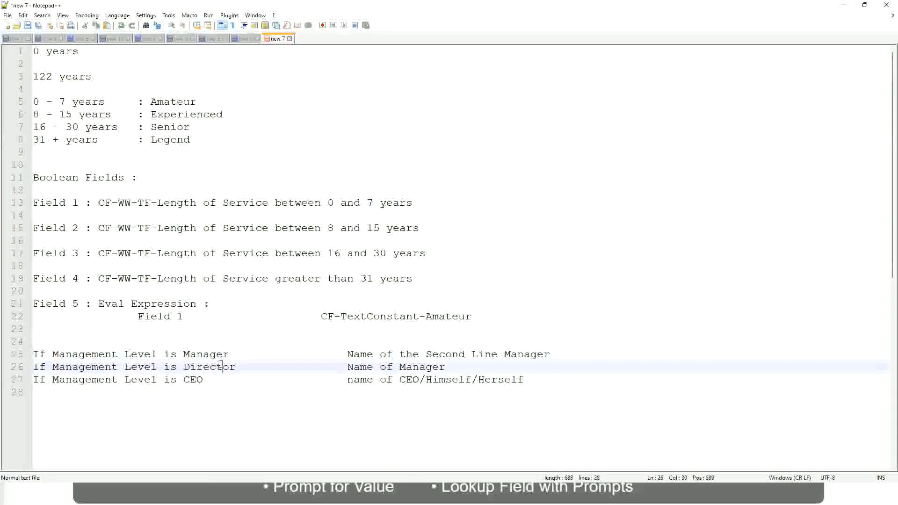
pyautogui.click(446, 367)
pyautogui.click(201, 369)
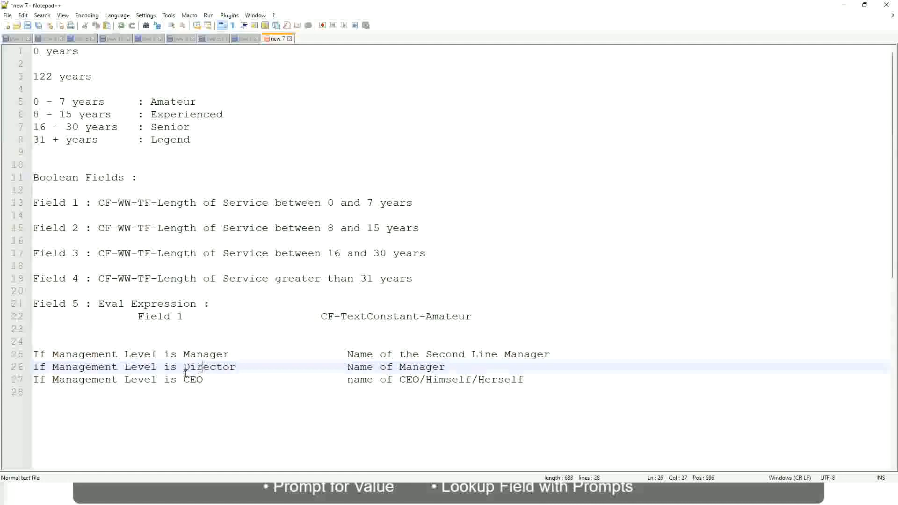
pyautogui.click(194, 380)
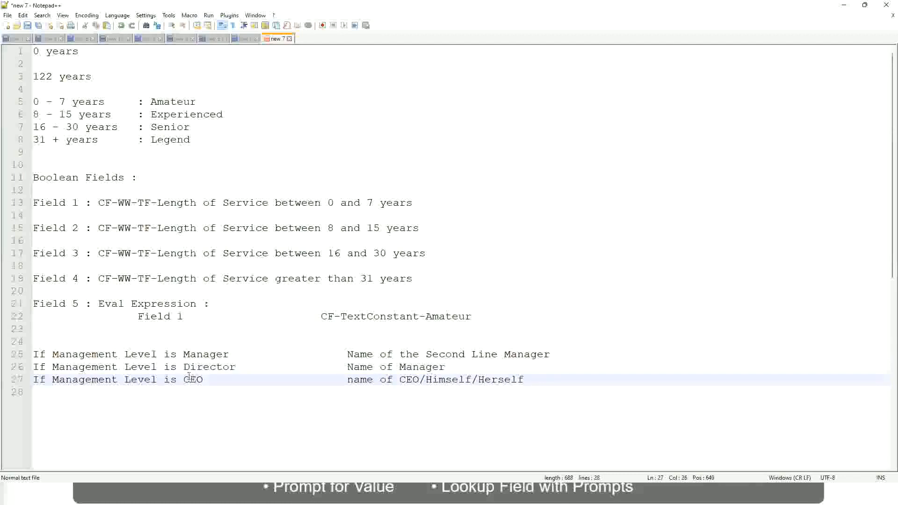
pyautogui.click(420, 381)
pyautogui.press('End')
pyautogui.moveTo(538, 377); pyautogui.dragTo(30, 354)
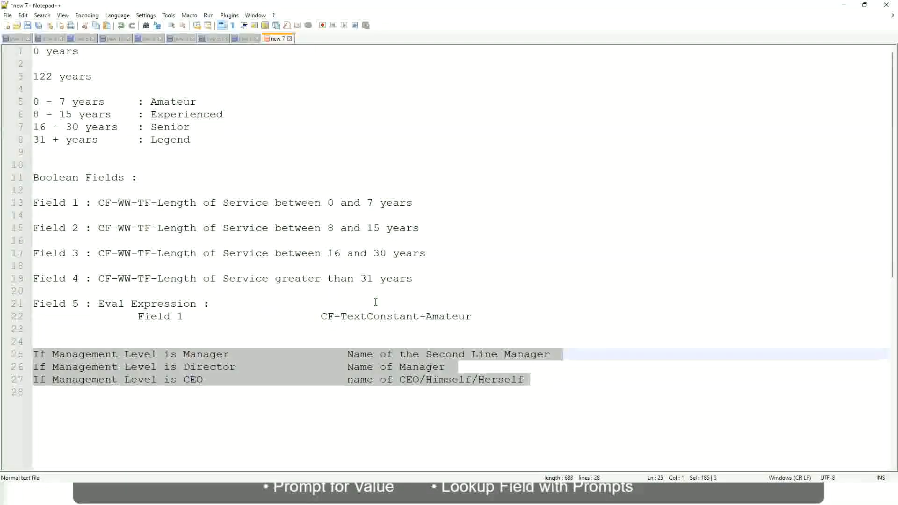
# Examine the Manager rule's outcome "Name of the Second Line Manager" against its management level condition.
pyautogui.click(379, 355)
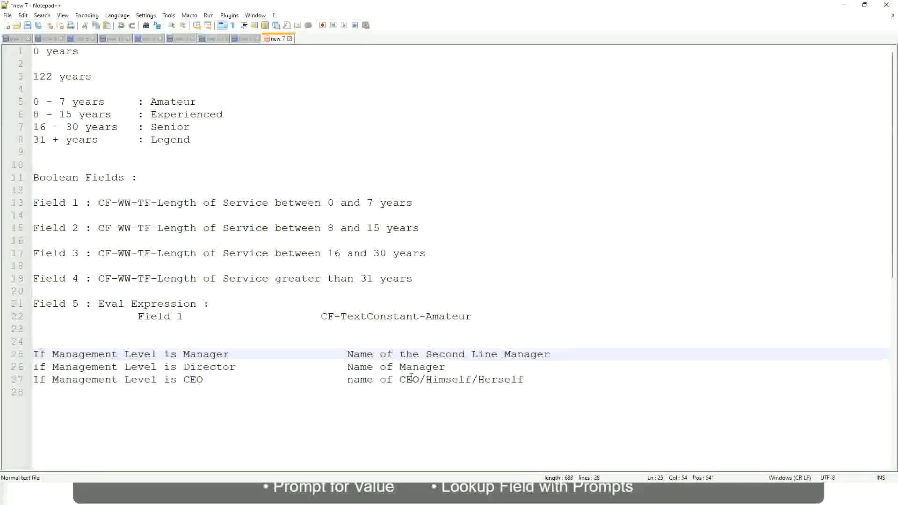
pyautogui.click(346, 354)
pyautogui.moveTo(347, 354); pyautogui.dragTo(550, 354)
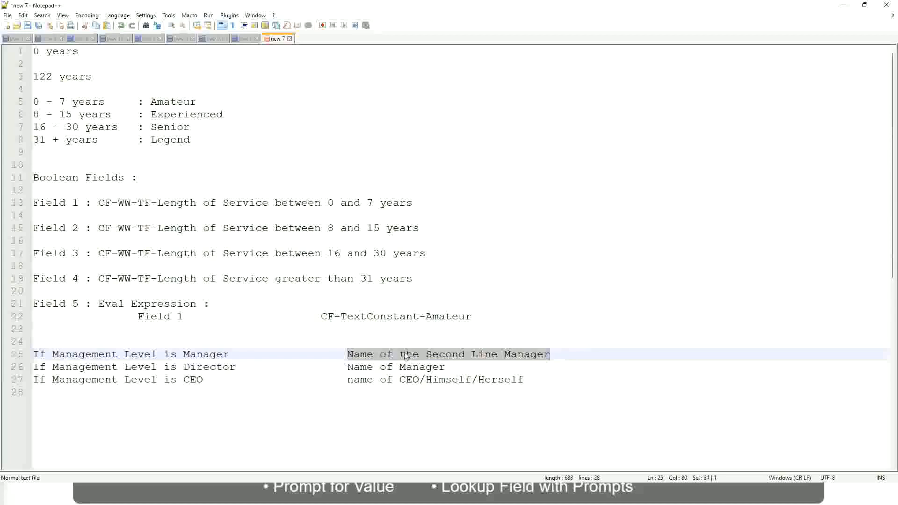
pyautogui.click(420, 358)
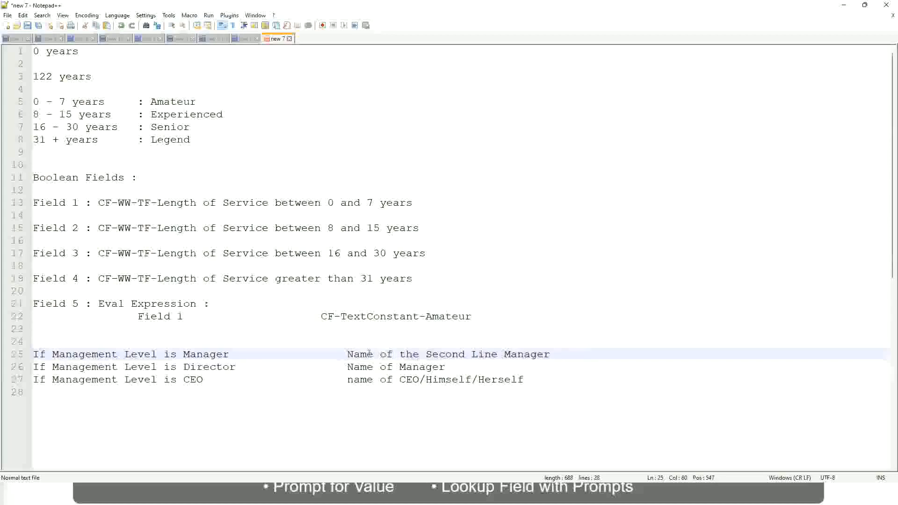
pyautogui.moveTo(346, 354); pyautogui.dragTo(552, 353)
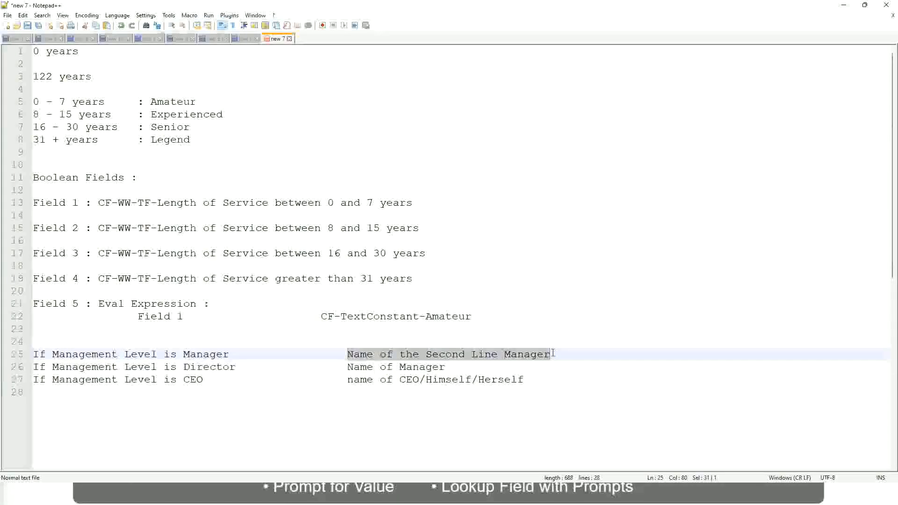
pyautogui.click(460, 356)
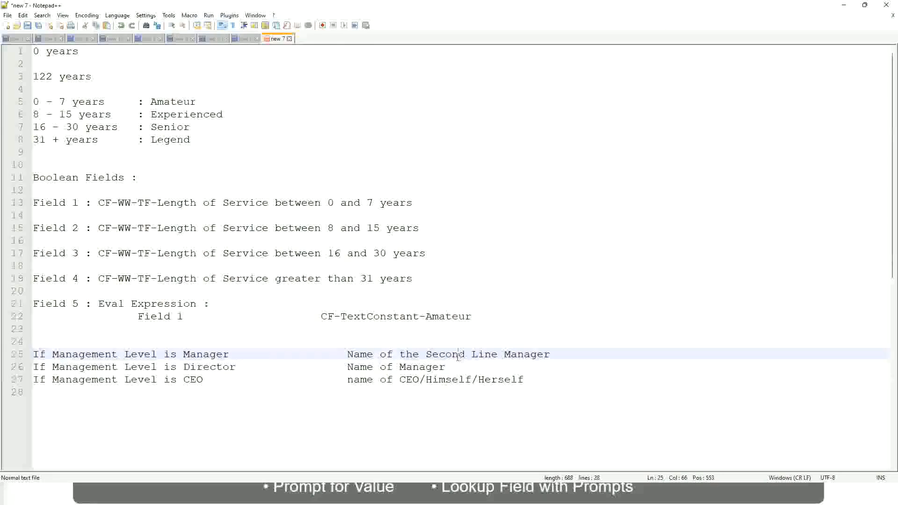
pyautogui.click(233, 354)
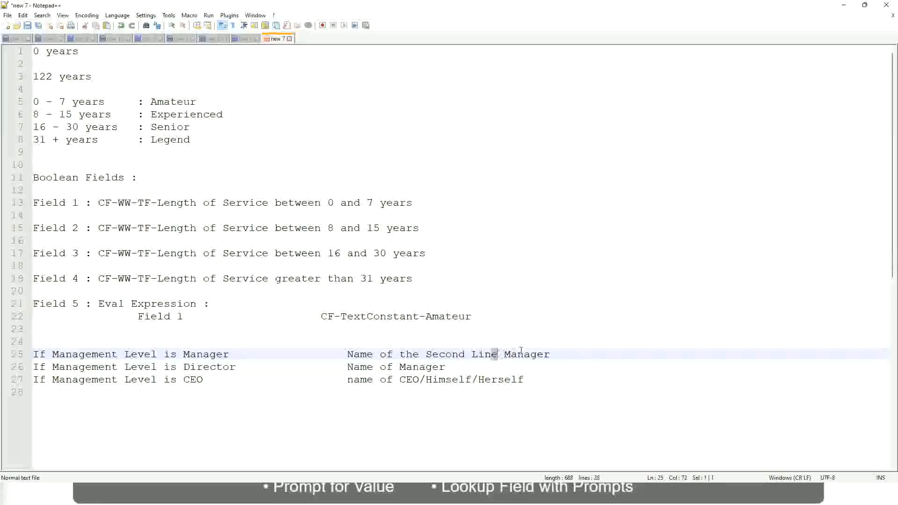
pyautogui.click(564, 351)
pyautogui.click(530, 349)
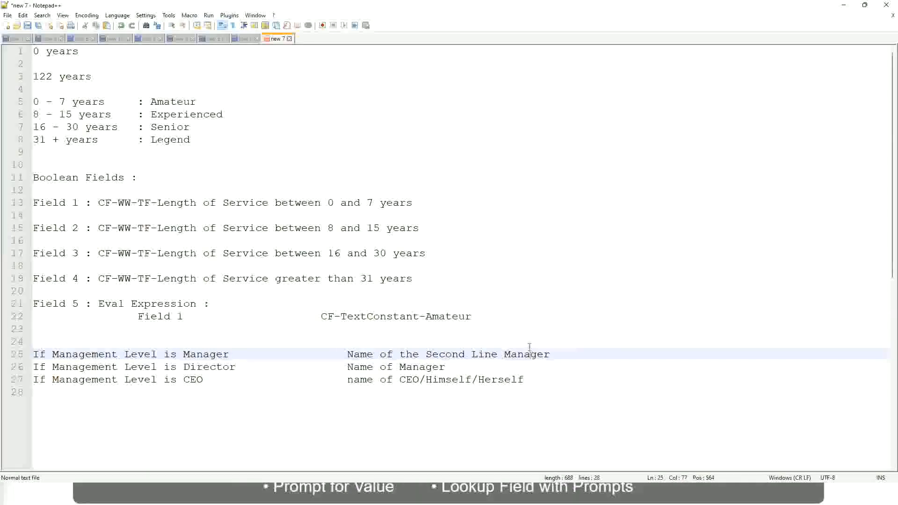
# Compare the experience band outcomes Amateur, Experienced, Senior and Legend with the outcomes of the three management level rules.
pyautogui.doubleClick(173, 102)
pyautogui.doubleClick(177, 115)
pyautogui.doubleClick(171, 127)
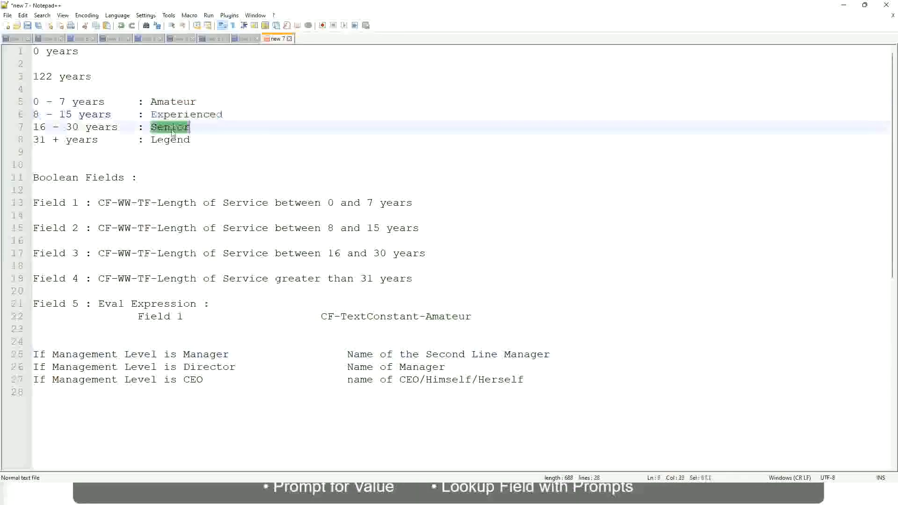
pyautogui.doubleClick(170, 140)
pyautogui.click(206, 134)
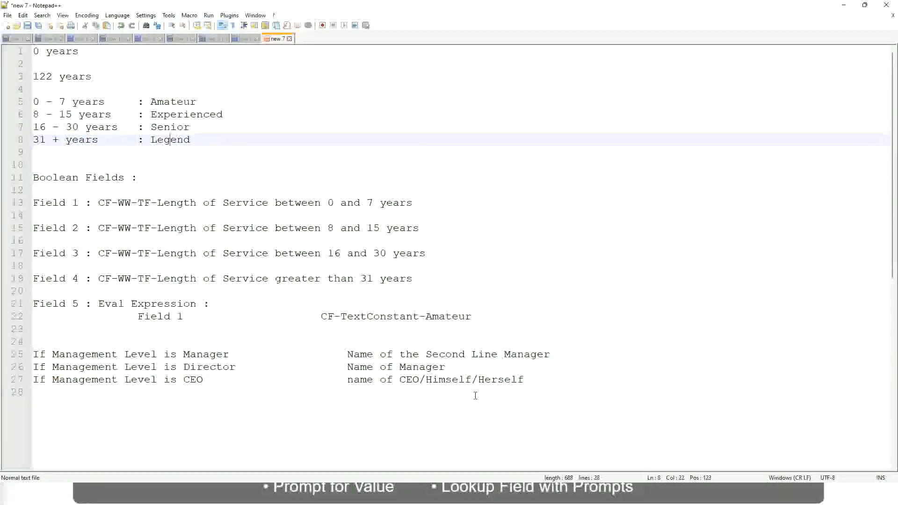
pyautogui.click(458, 380)
pyautogui.click(424, 367)
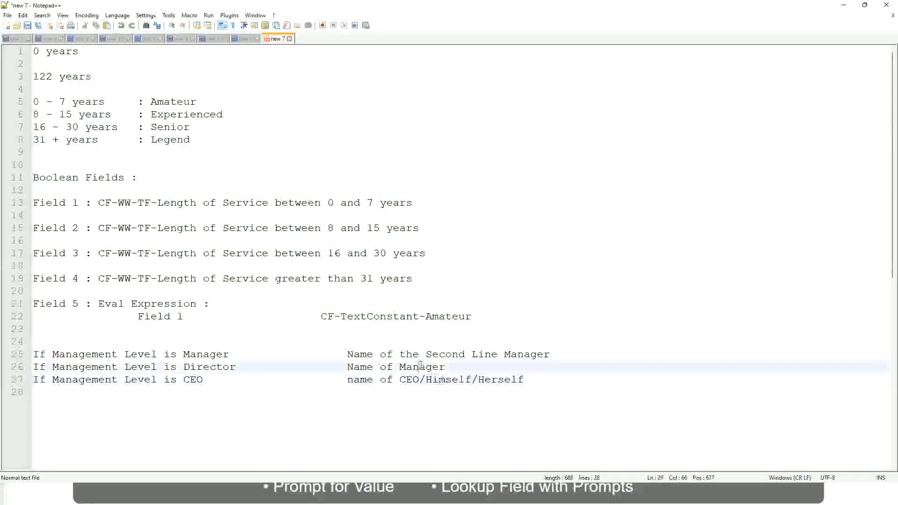
pyautogui.click(431, 355)
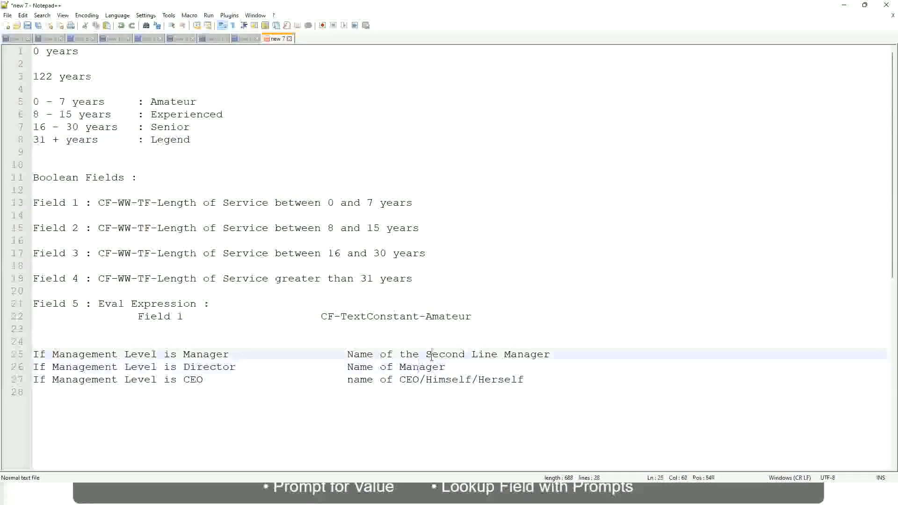
pyautogui.click(244, 369)
# Switch to Workday, copy the name of the saved Lookup Range Band calculated field and close its save confirmation.
pyautogui.hotkey('alt', 'Tab')
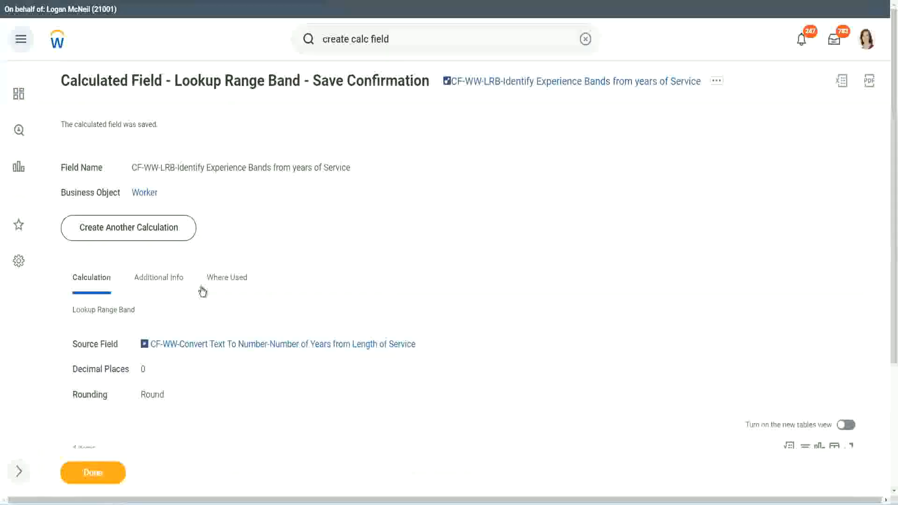
pyautogui.scroll(-4, 333, 159)
pyautogui.scroll(4, 348, 179)
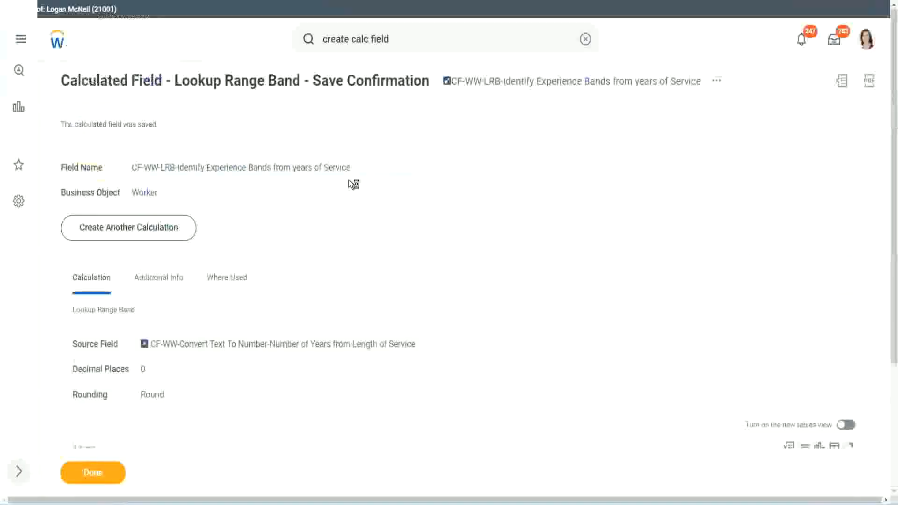
pyautogui.rightClick(527, 91)
pyautogui.click(556, 140)
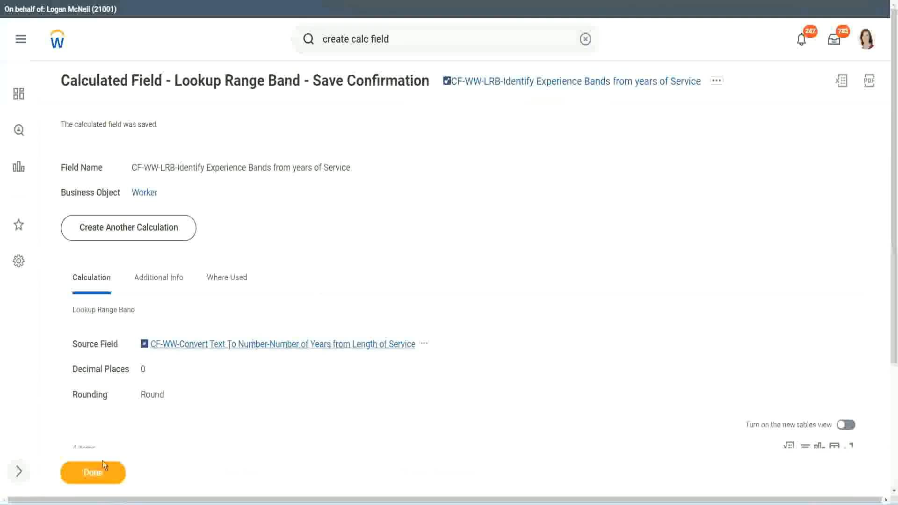
pyautogui.click(89, 473)
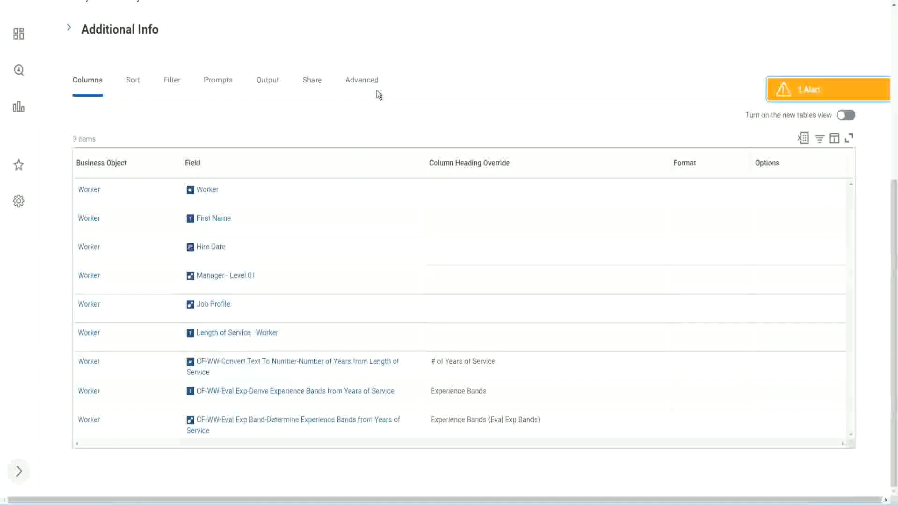
# Open the WW Employee Details custom report for editing.
pyautogui.scroll(6, 389, 122)
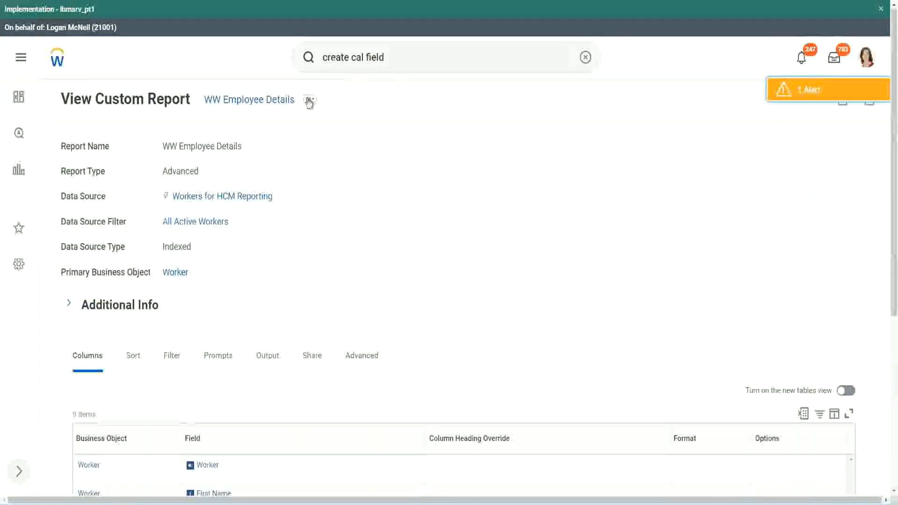
pyautogui.click(309, 100)
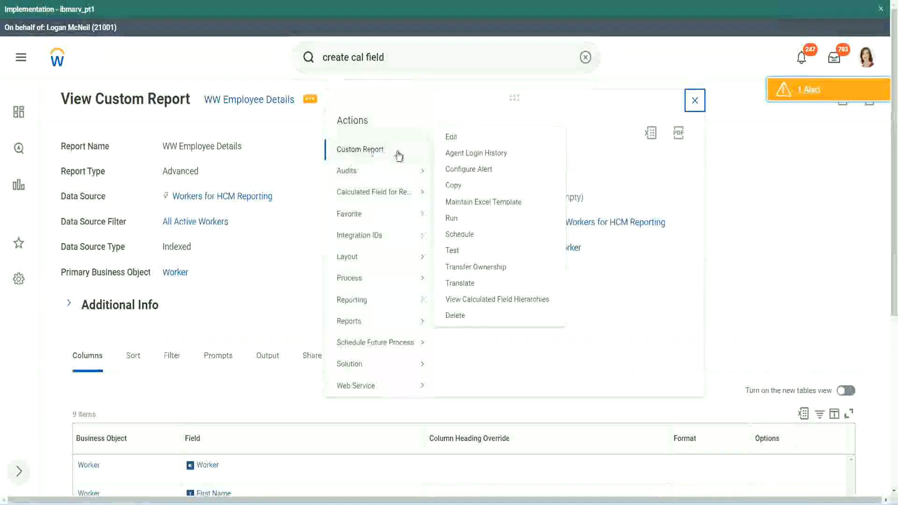
pyautogui.click(456, 138)
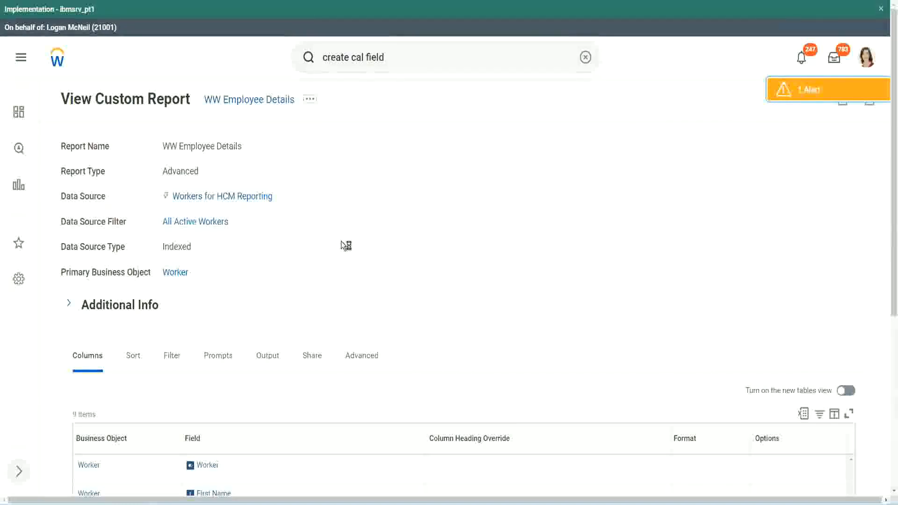
# Add a Worker column after the last report column with the copied field CF-WW-LRB-Identify Experience Bands from years of Service.
pyautogui.scroll(-5, 341, 243)
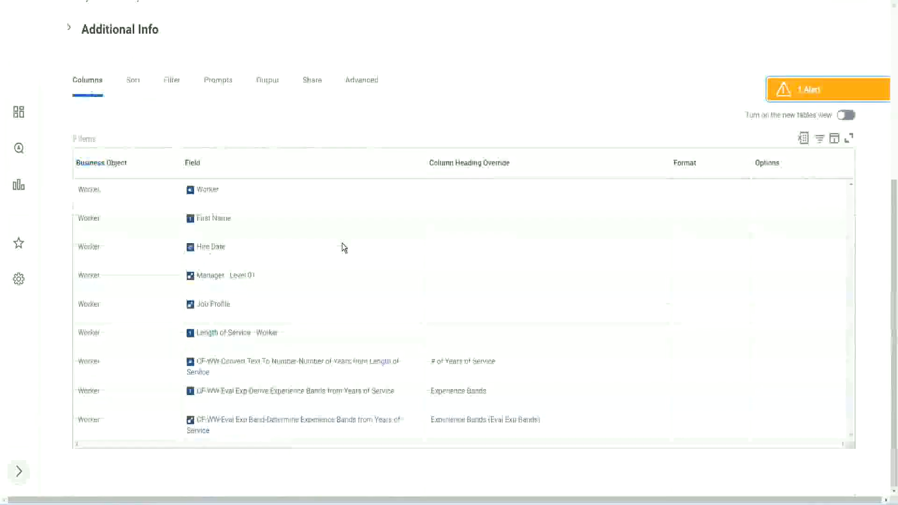
pyautogui.scroll(-8, 336, 260)
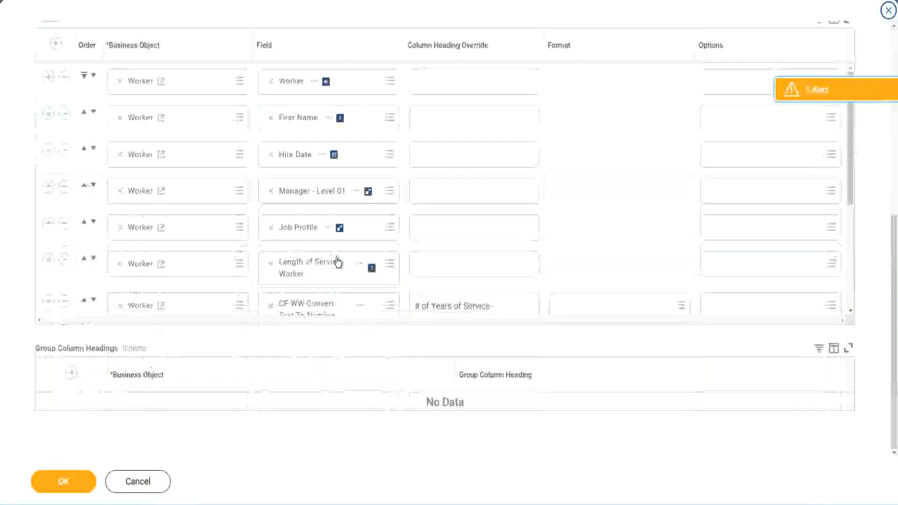
pyautogui.scroll(-4, 204, 269)
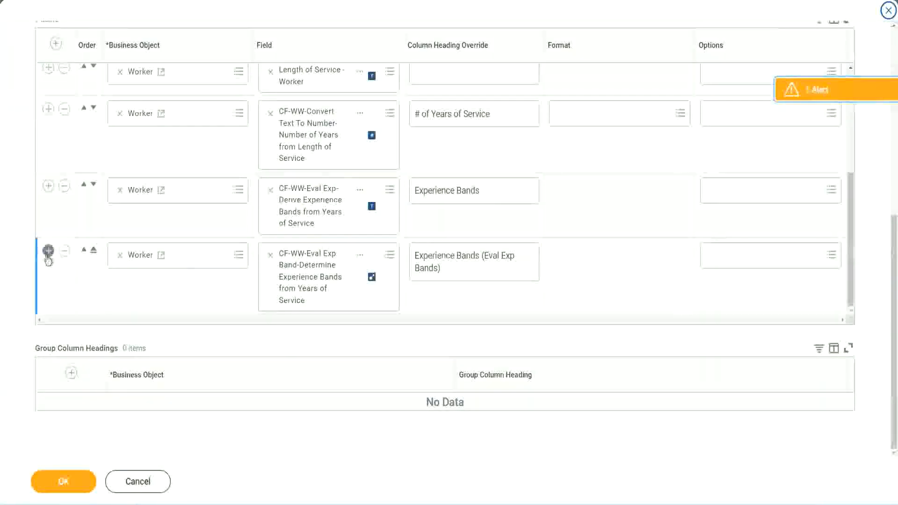
pyautogui.click(48, 250)
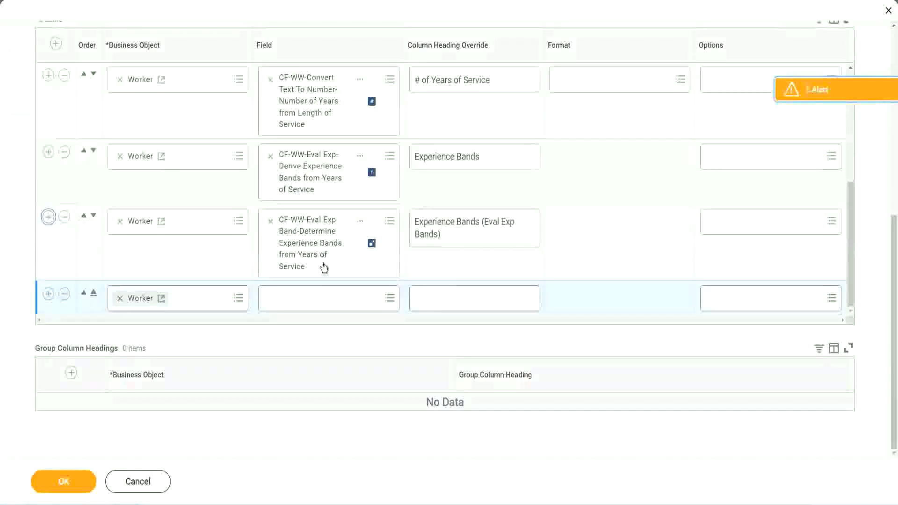
pyautogui.click(304, 299)
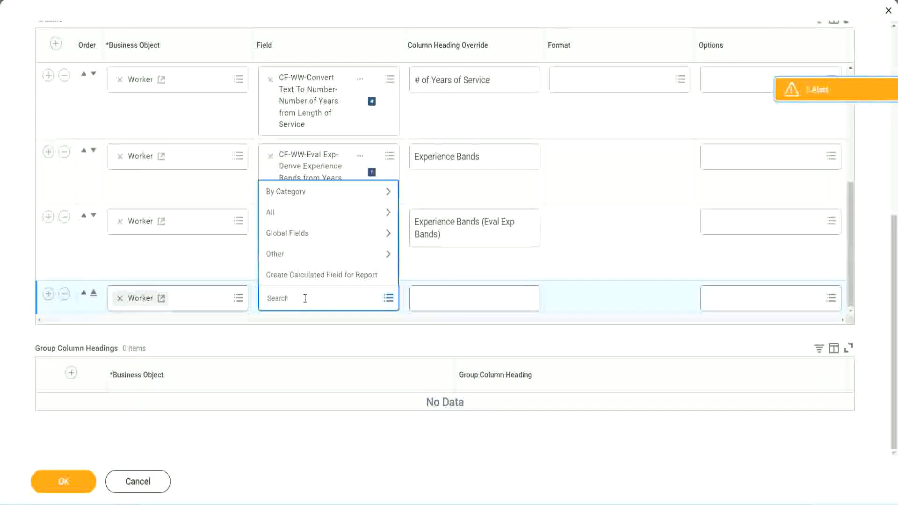
pyautogui.hotkey('ctrl', 'v')
pyautogui.press('Return')
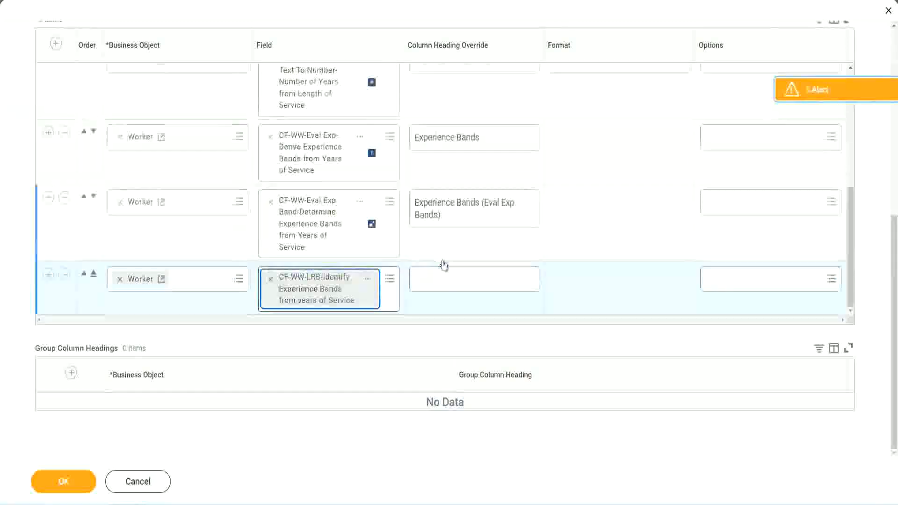
# Set the column heading override of the new Lookup Range Band column to Experience Bands (LRB).
pyautogui.click(448, 273)
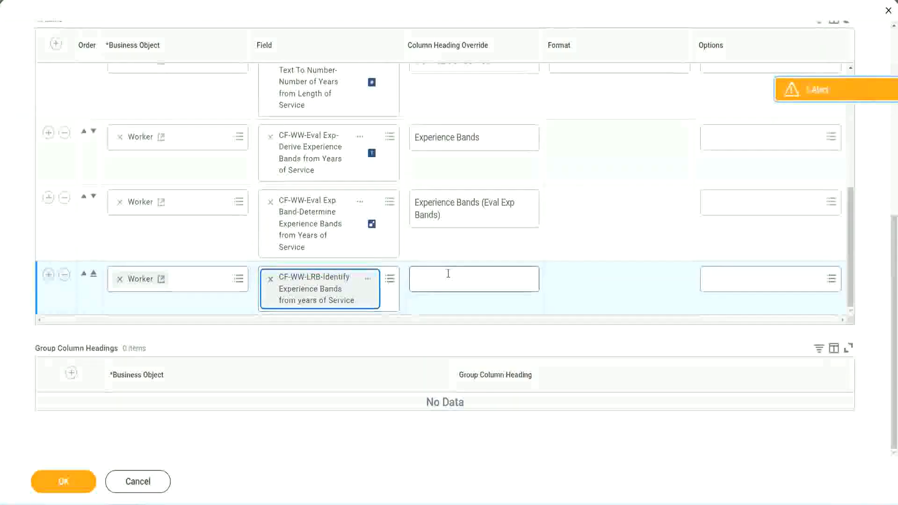
pyautogui.write('Ex')
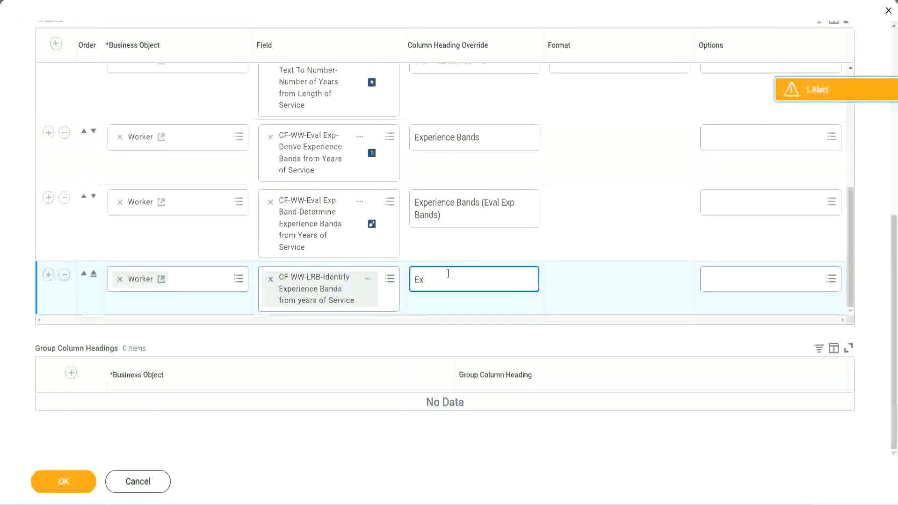
pyautogui.write('perienc')
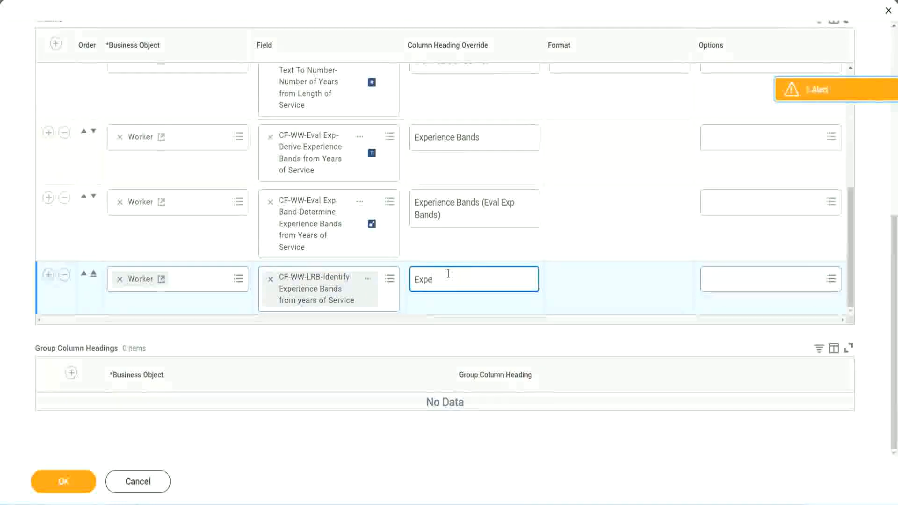
pyautogui.press('BackSpace')
pyautogui.press('BackSpace')
pyautogui.press('BackSpace')
pyautogui.press('BackSpace')
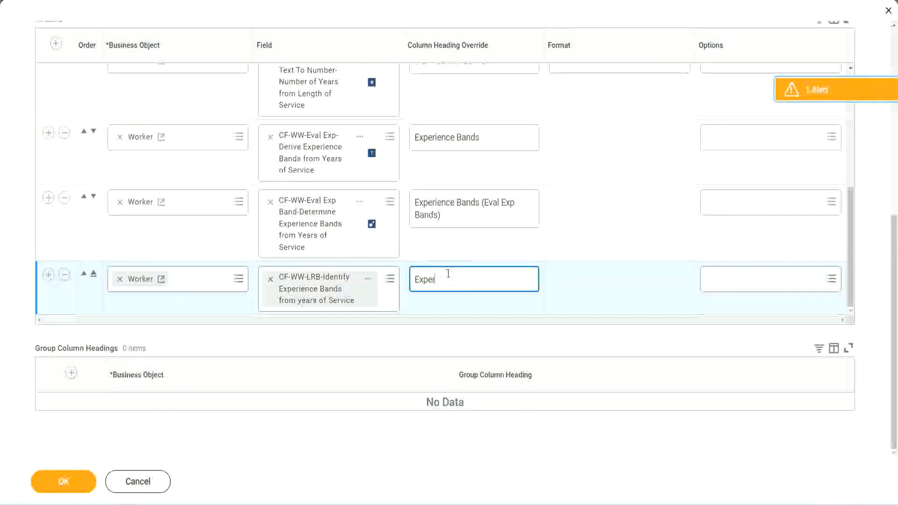
pyautogui.write('ience Band')
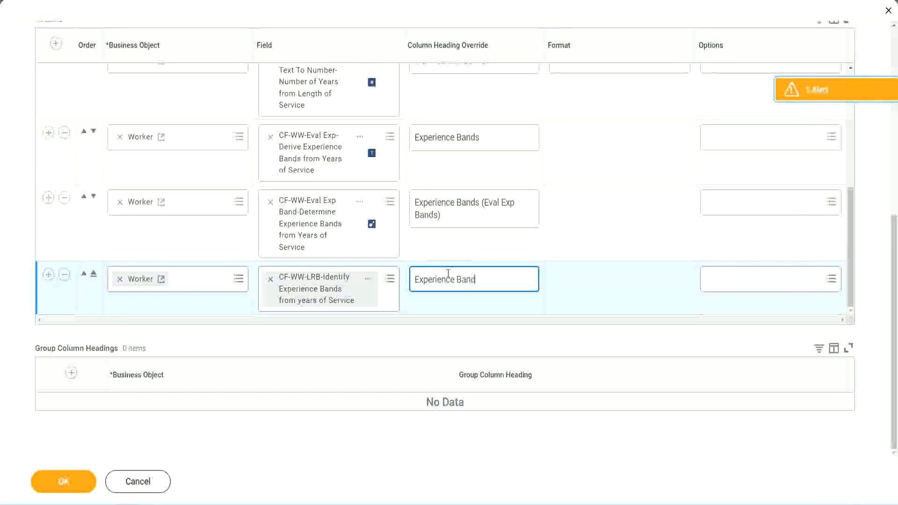
pyautogui.write('s (LRB)')
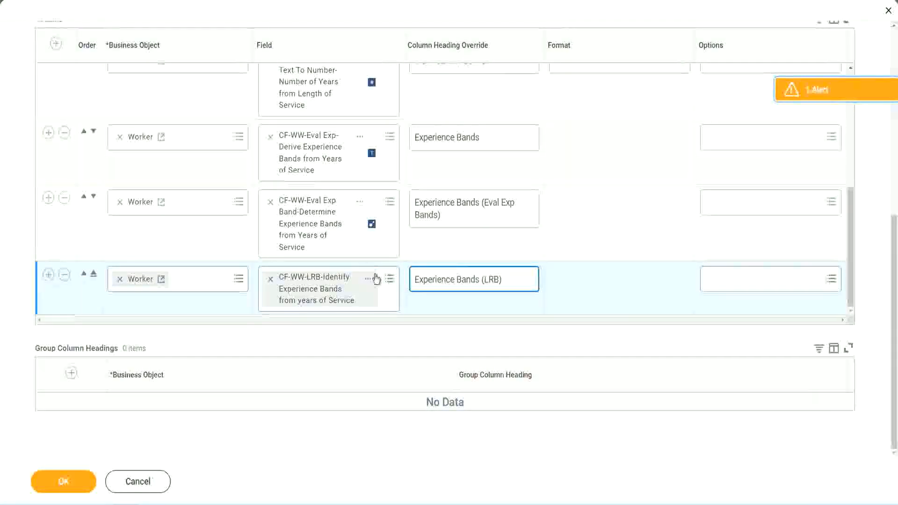
# Save the WW Employee Details report changes and run the report with the worker type, employee type and contingent worker type prompts blank.
pyautogui.click(78, 491)
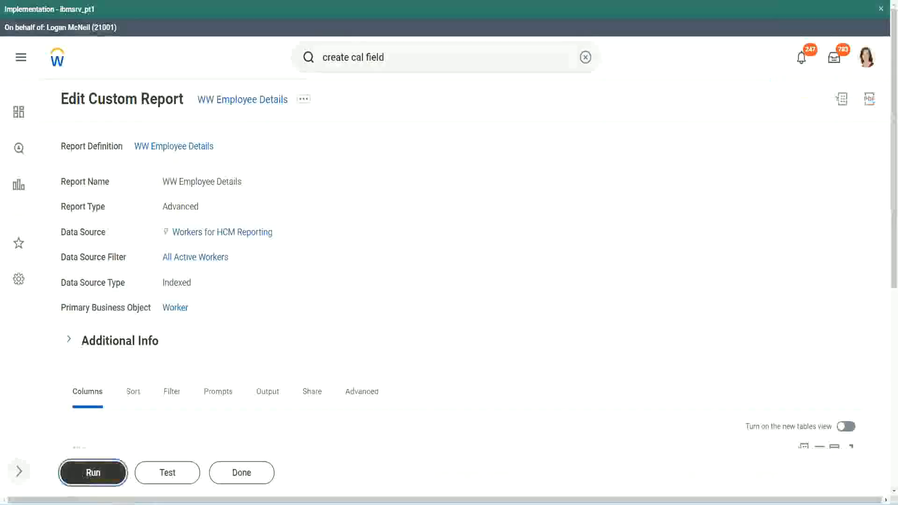
pyautogui.click(93, 472)
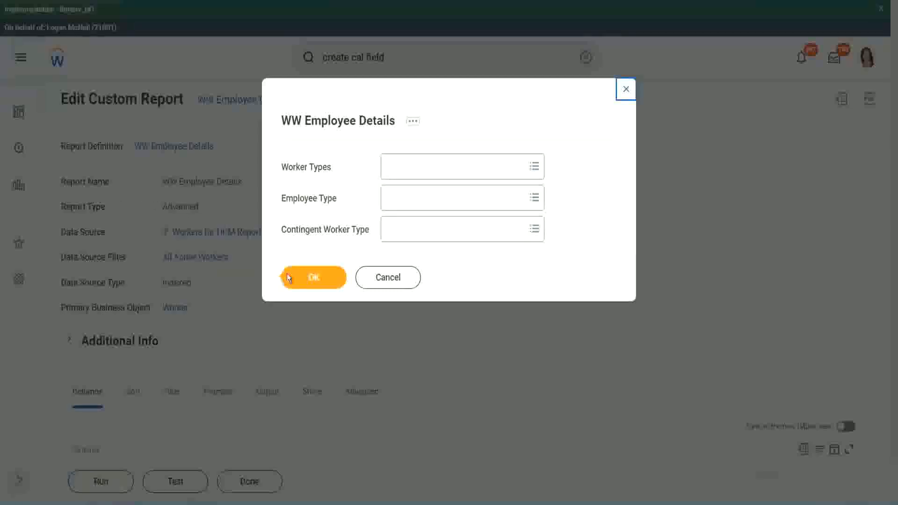
pyautogui.click(319, 280)
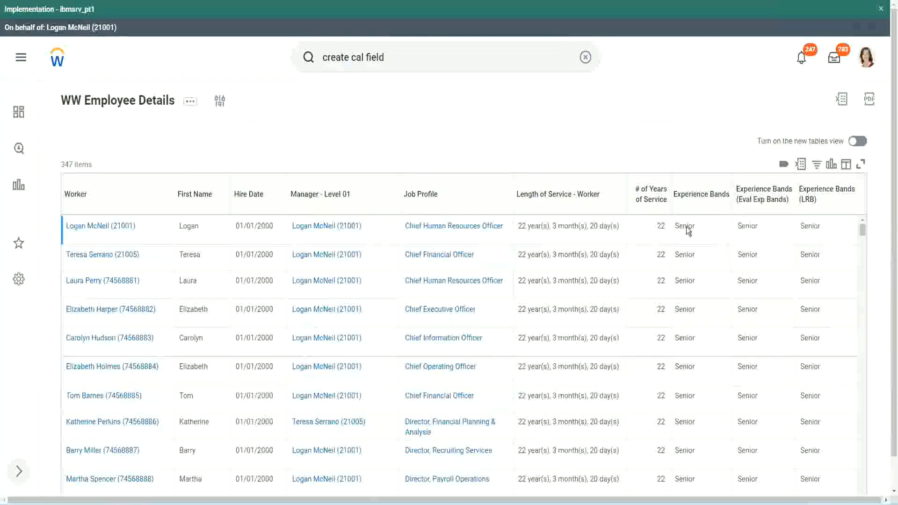
# Compare the Experience Bands, Experience Bands (Eval Exp Bands) and Experience Bands (LRB) values against the years of service across the report rows.
pyautogui.doubleClick(686, 226)
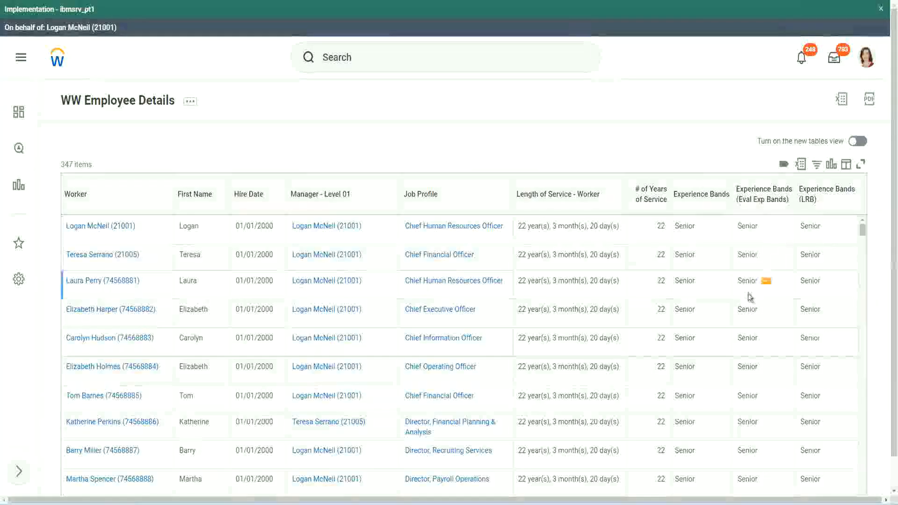
pyautogui.scroll(-10, 747, 294)
pyautogui.scroll(-3, 743, 317)
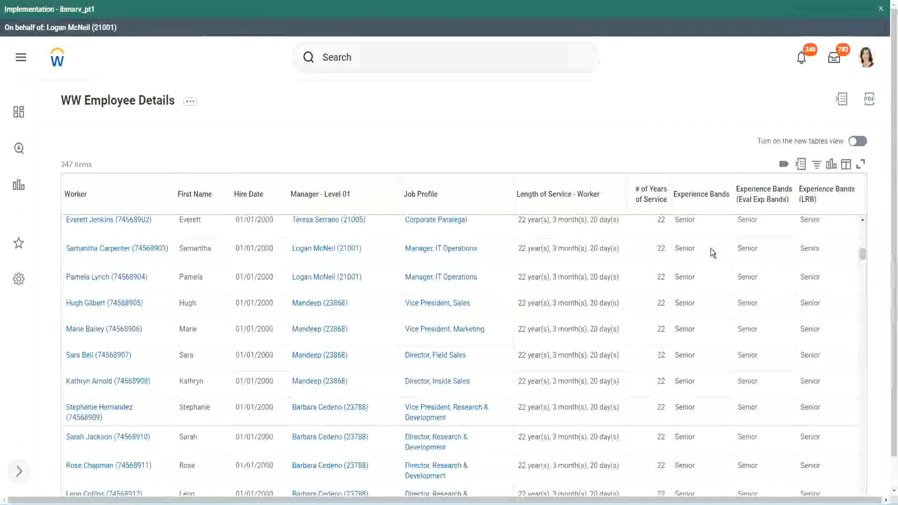
pyautogui.scroll(-3, 701, 381)
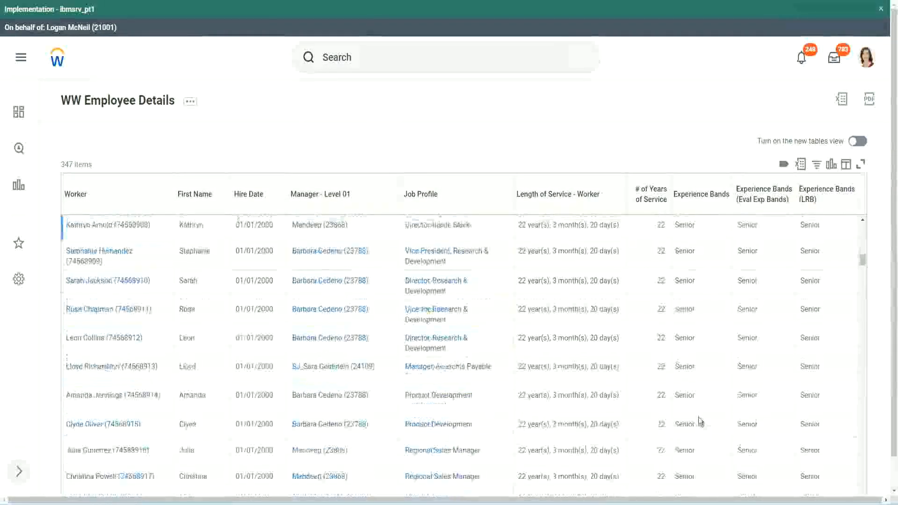
pyautogui.scroll(-1, 702, 332)
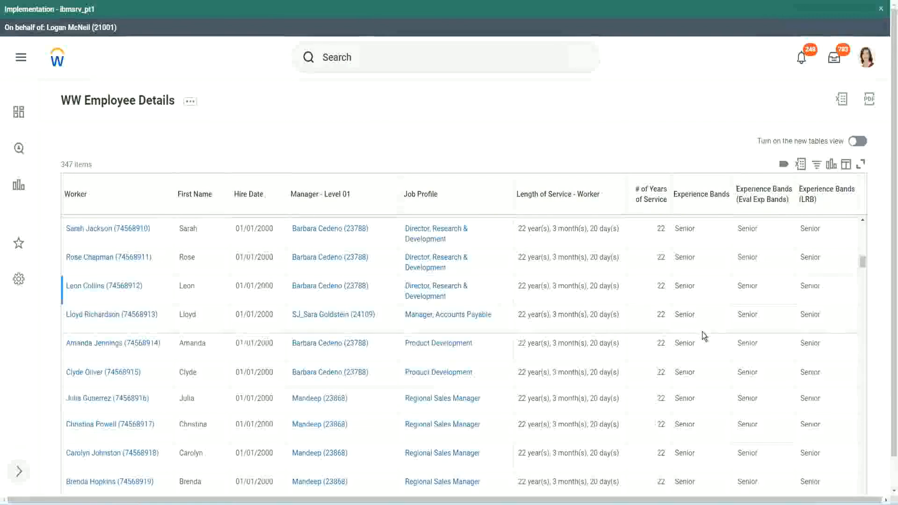